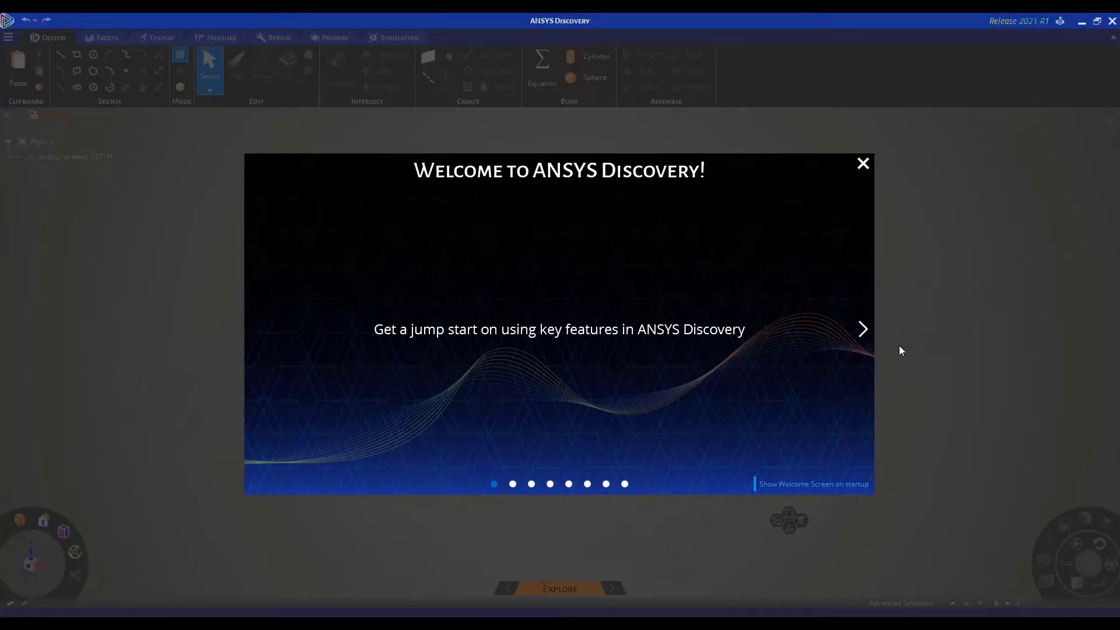
- Page through the welcome slides to Next Steps and open the home page
left_click(864, 335)
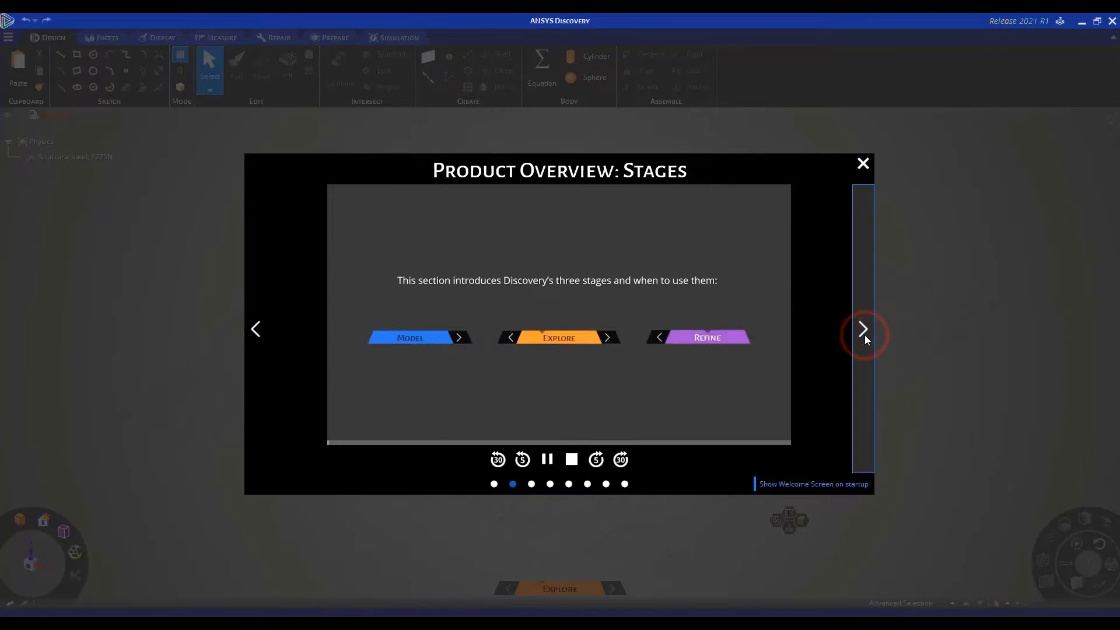
left_click(864, 330)
left_click(864, 330)
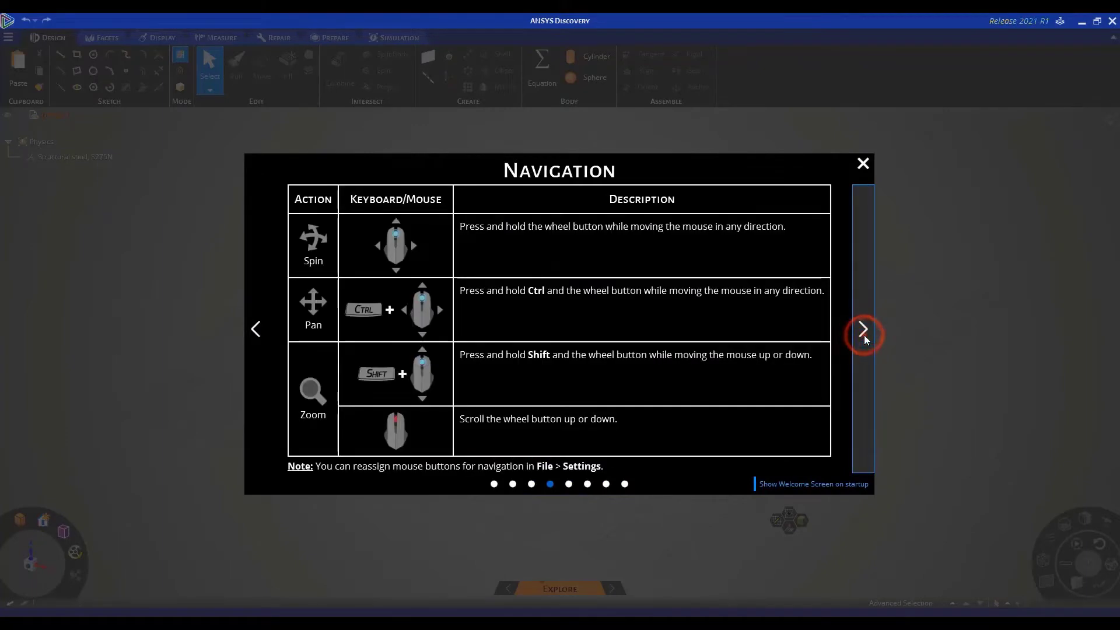
left_click(863, 330)
left_click(864, 330)
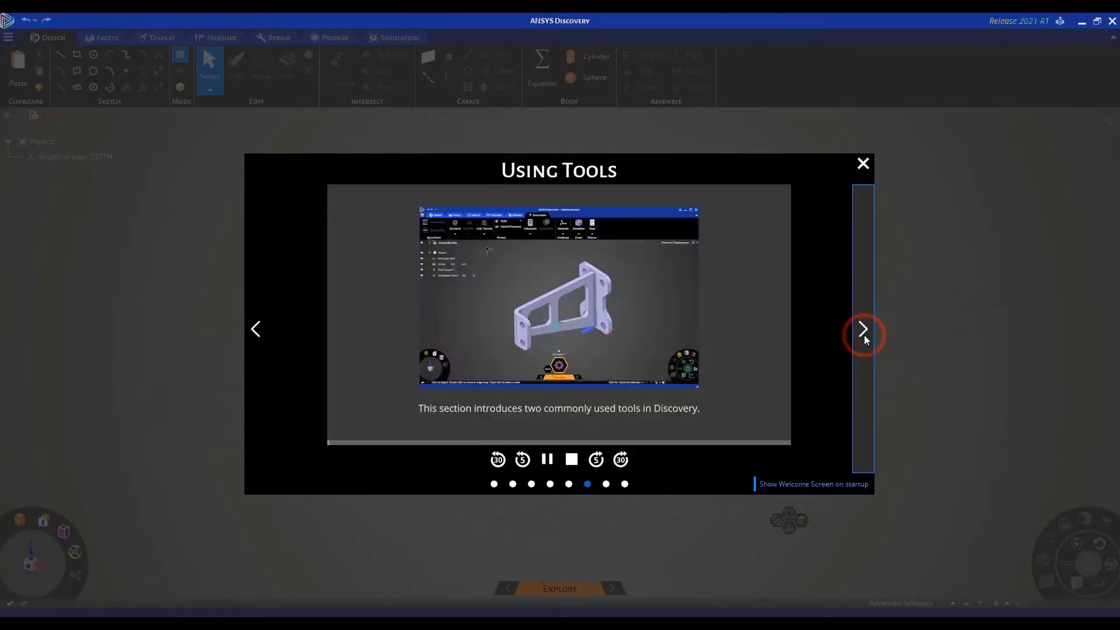
left_click(863, 330)
left_click(864, 335)
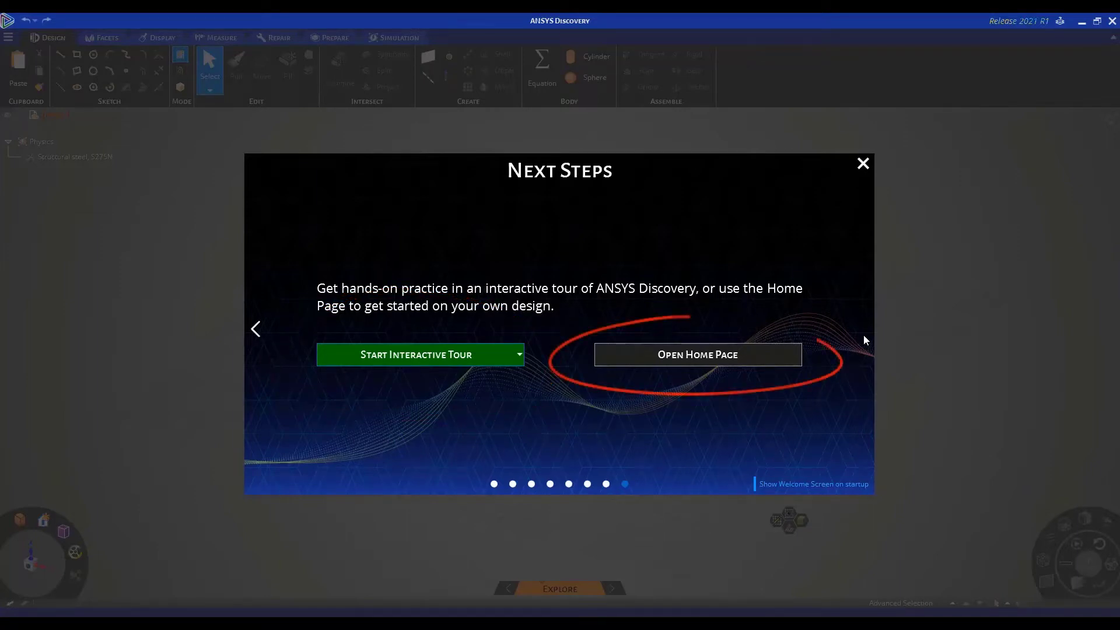
left_click(726, 358)
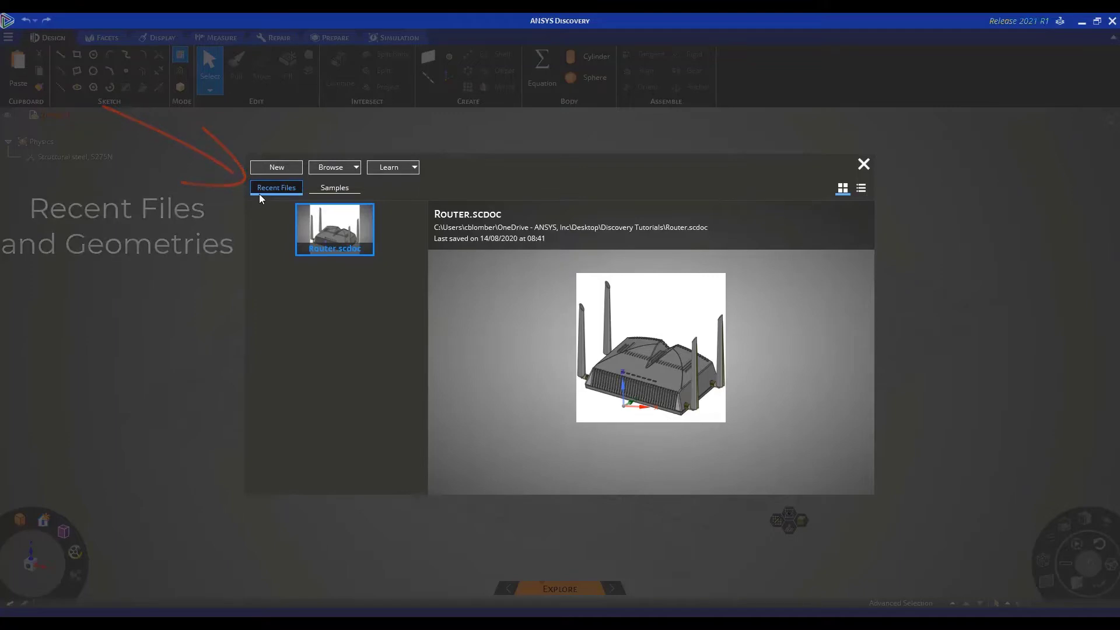
- Look through the sample projects for the various physics setups on the home page
left_click(334, 188)
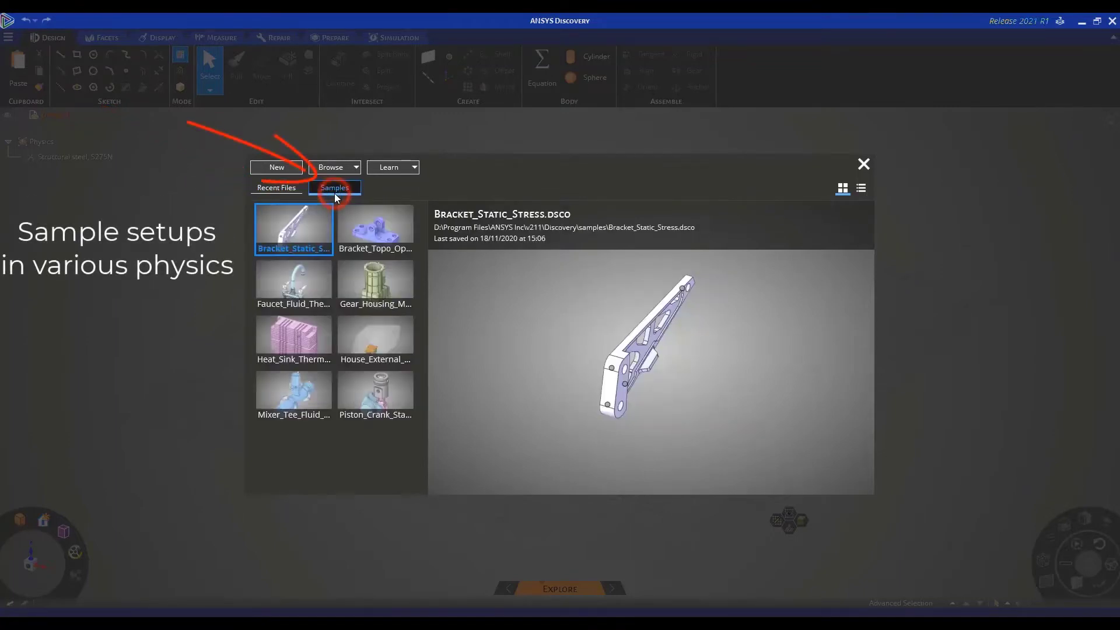
mouse_move(321, 227)
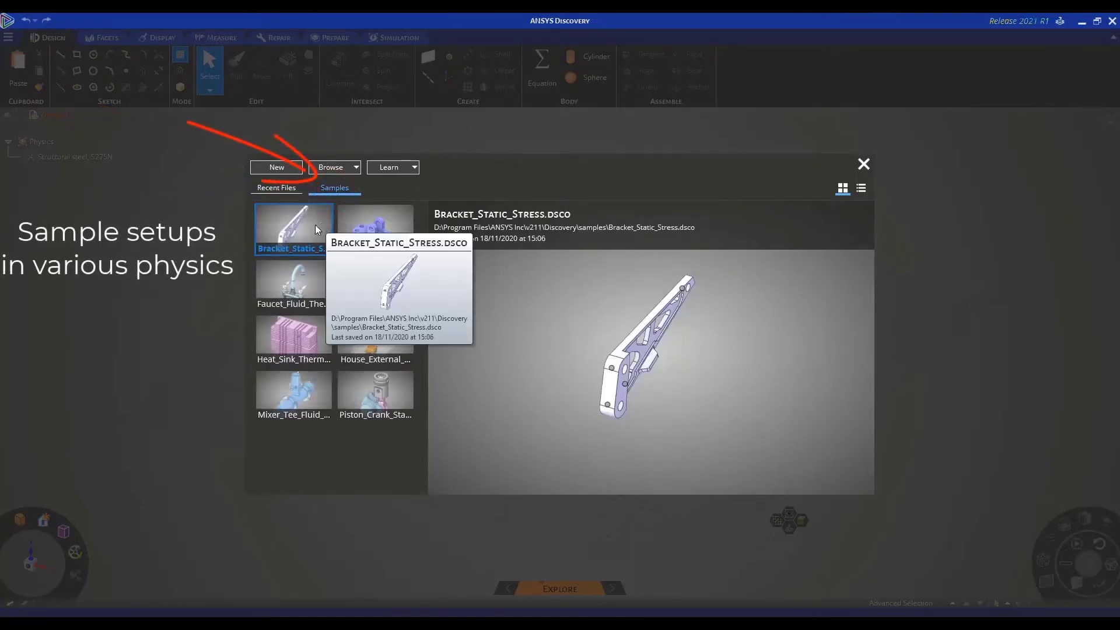
mouse_move(294, 308)
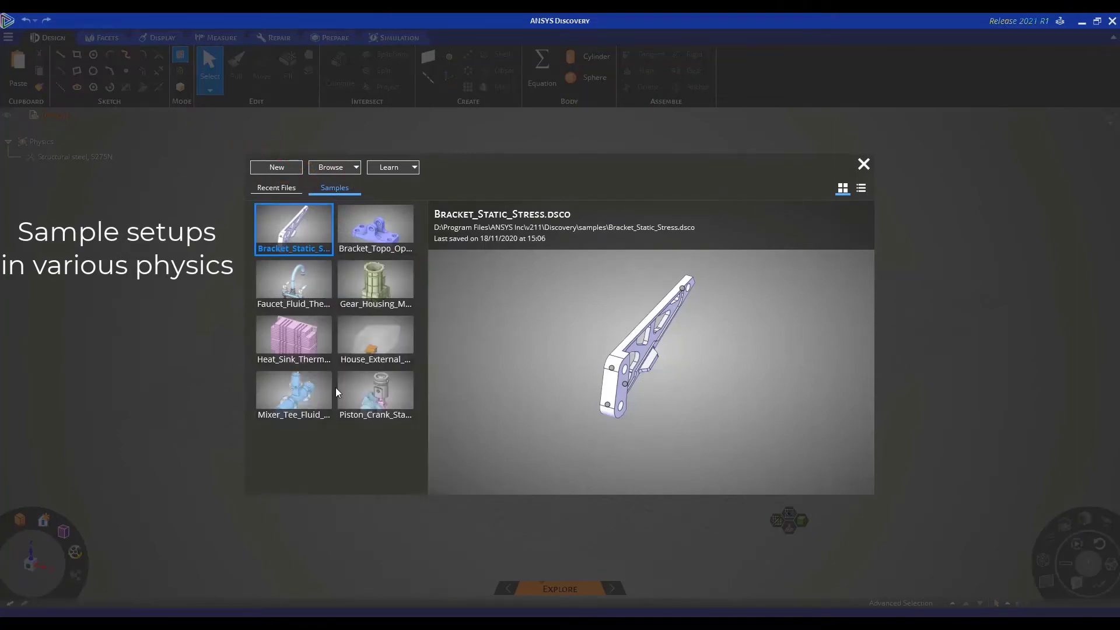
mouse_move(376, 391)
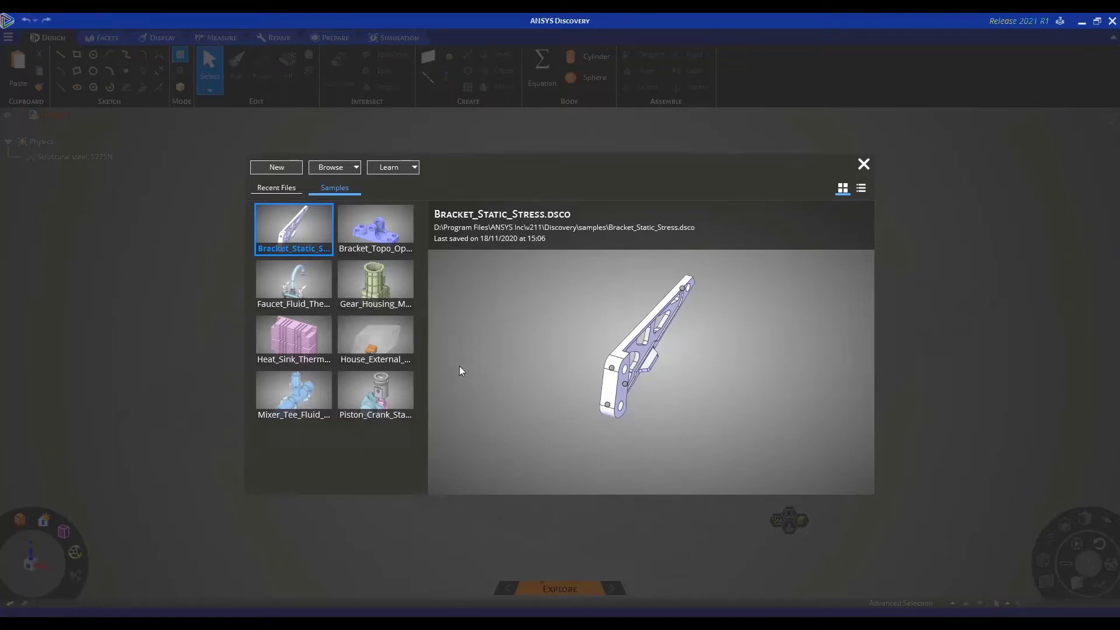
- Open the Router geometry file from the Discovery Tutorials folder
left_click(356, 167)
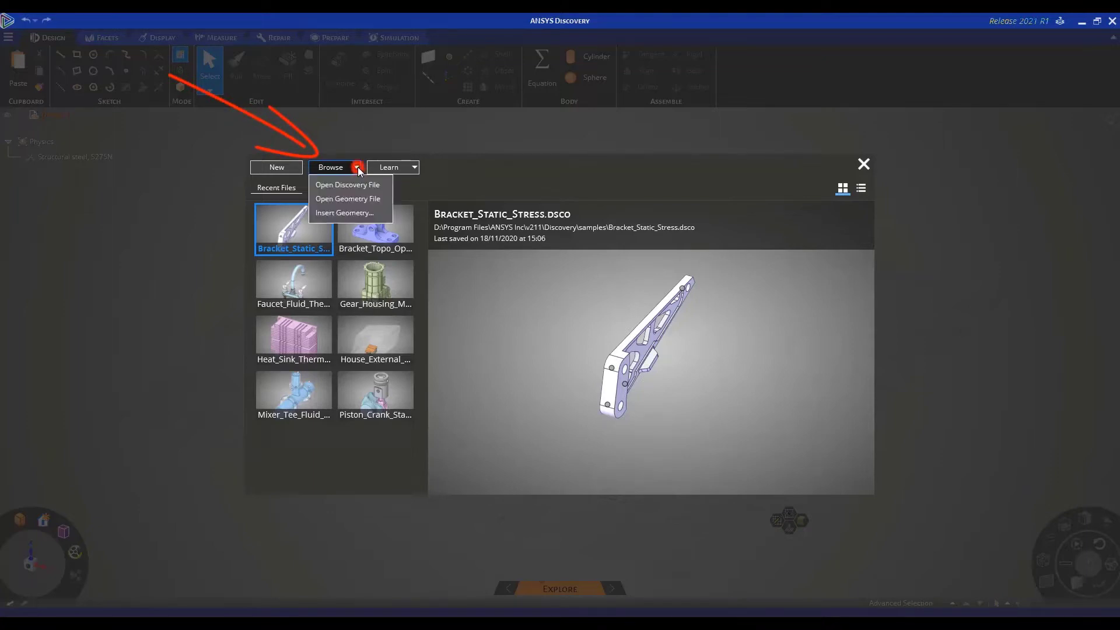
left_click(345, 199)
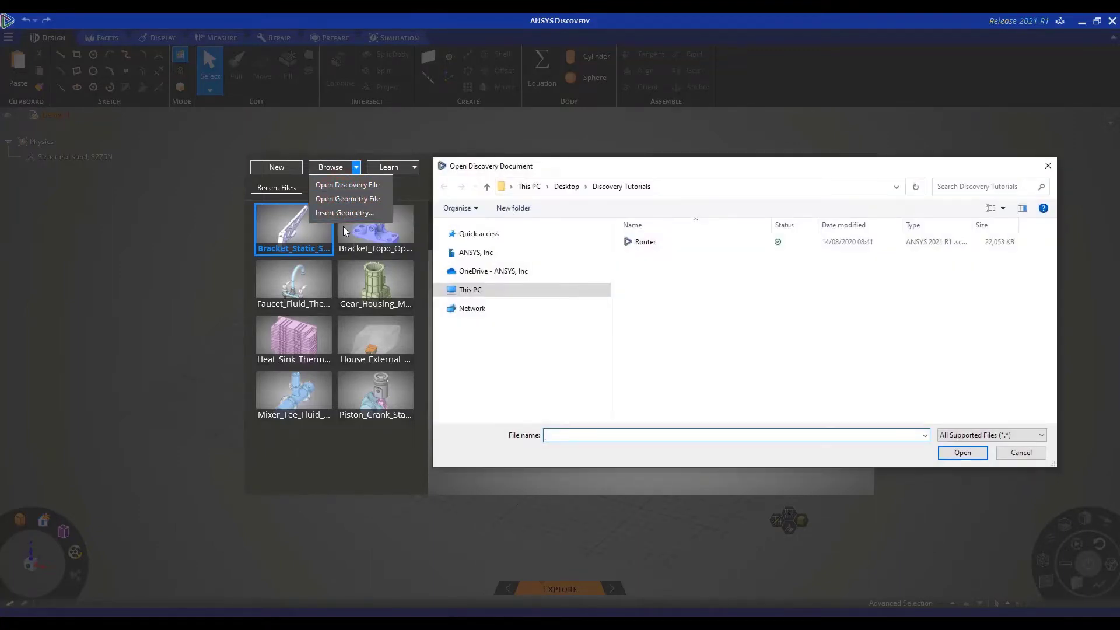
left_click(680, 245)
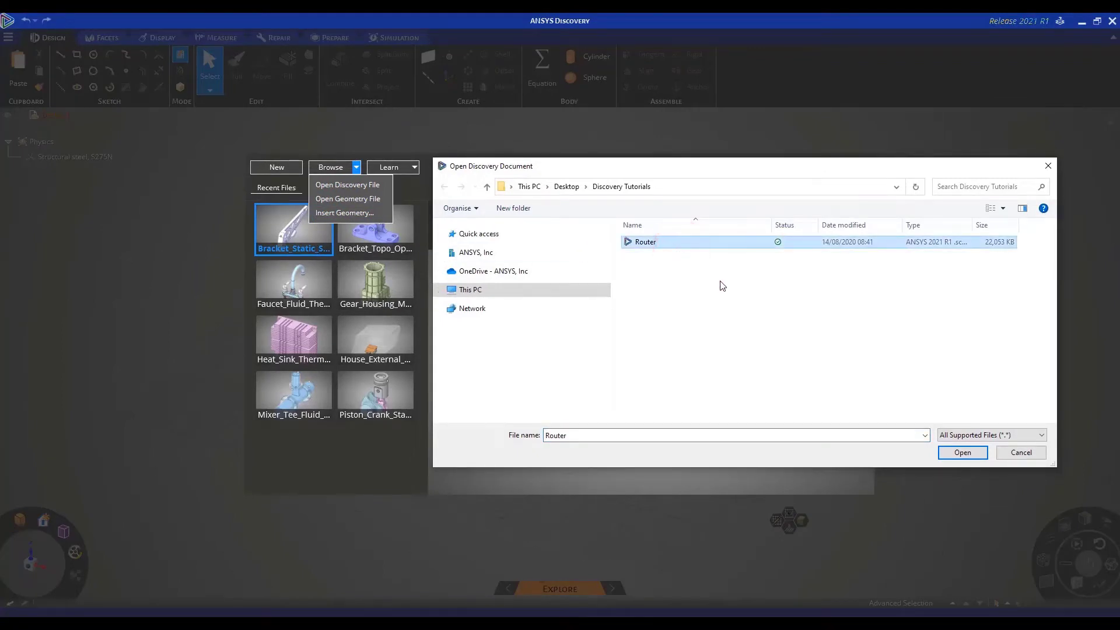
left_click(966, 453)
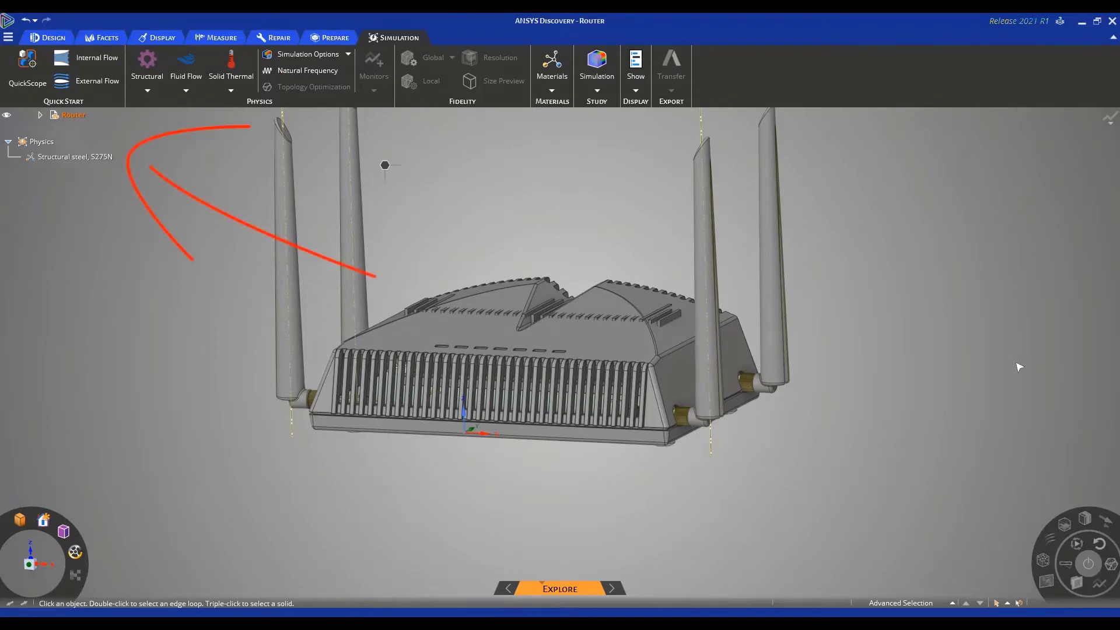
- Expand the Router assembly in the structure tree down to its Case, Electronics and Antennas components
left_click(71, 117)
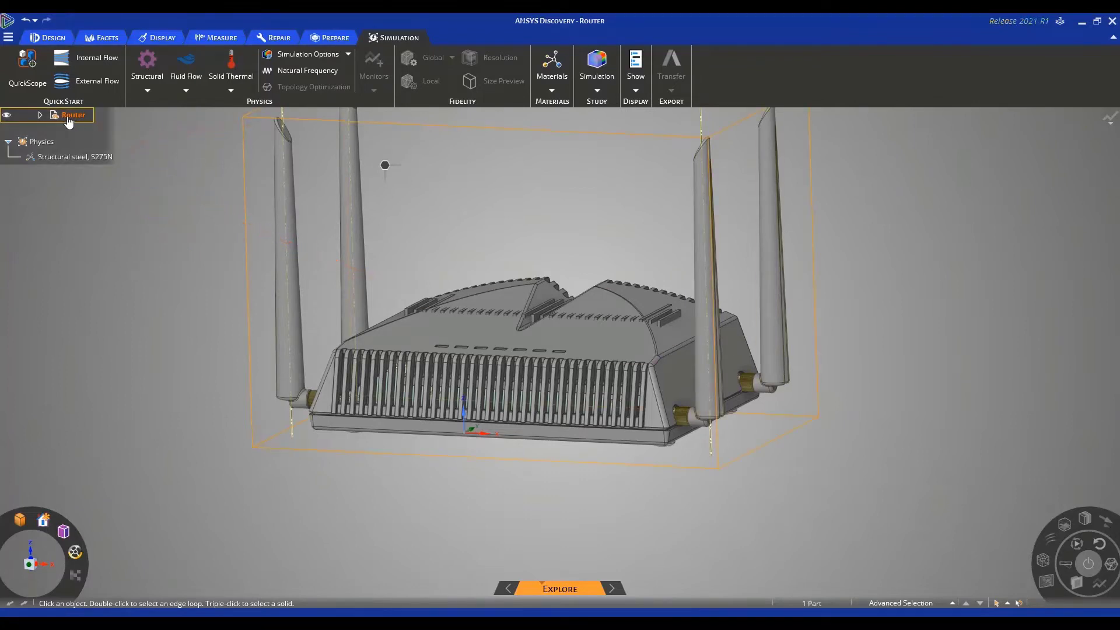
left_click(40, 145)
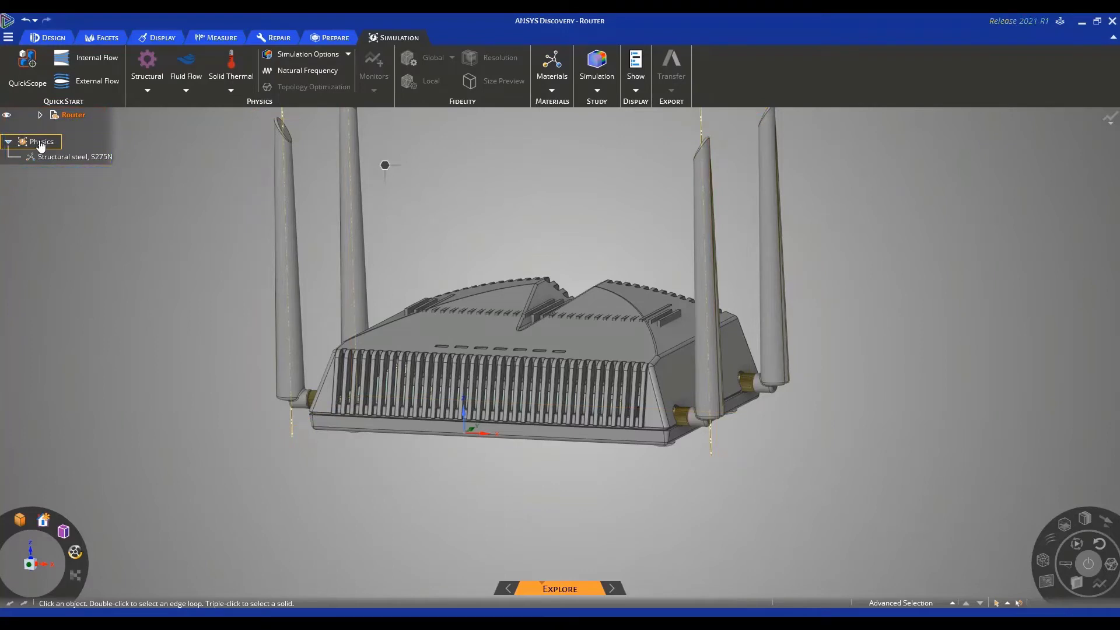
left_click(41, 120)
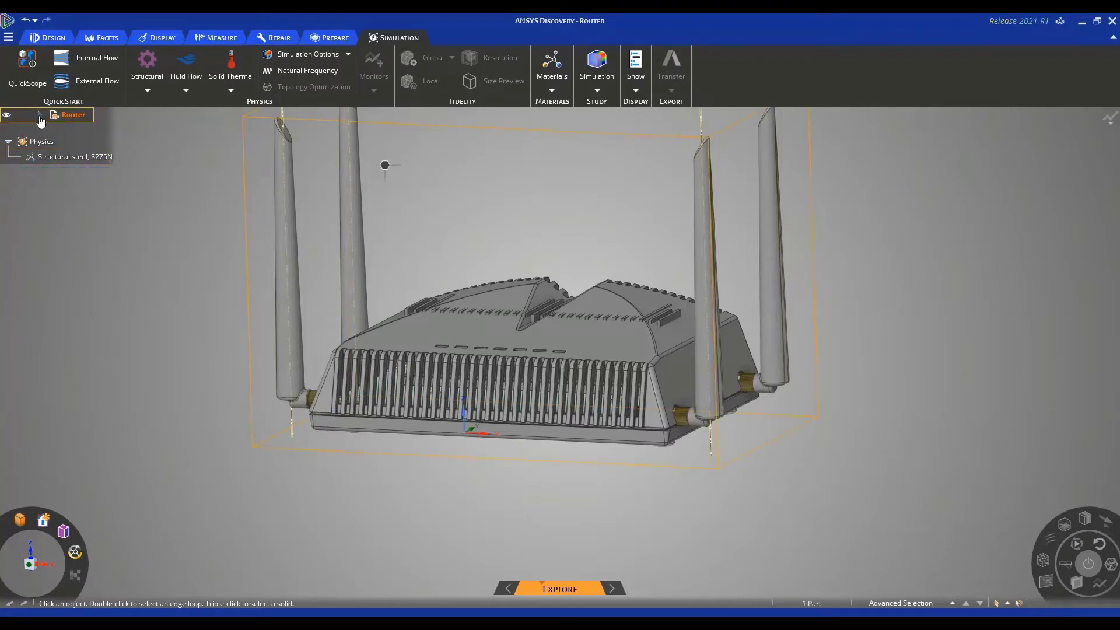
left_click(40, 115)
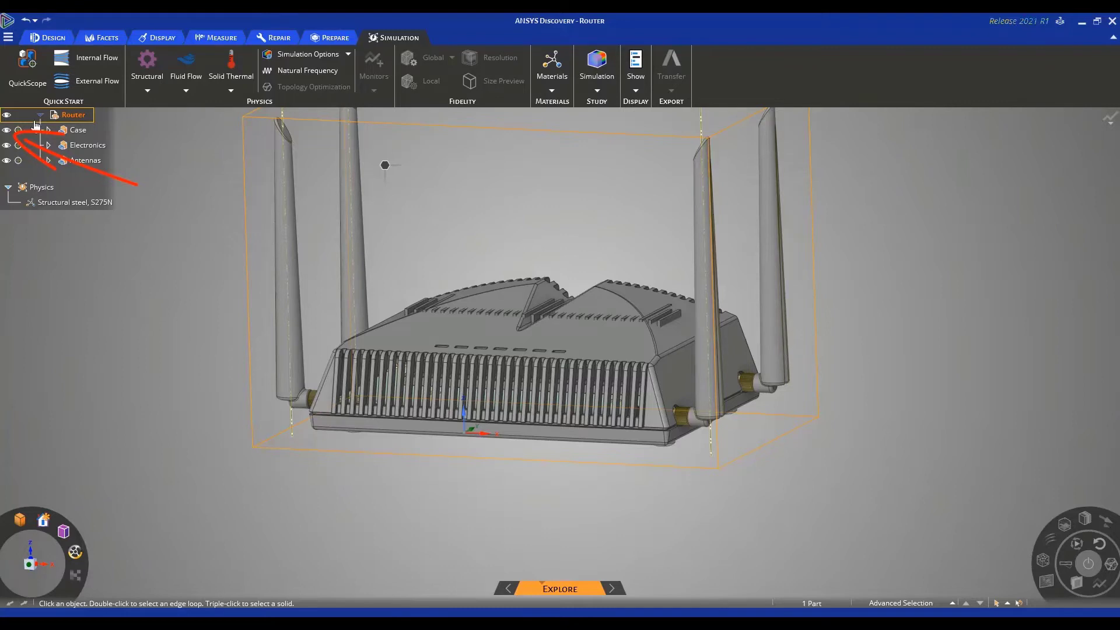
left_click(41, 129)
- Toggle the Case component's visibility and its inclusion in the simulation off and back on
left_click(6, 130)
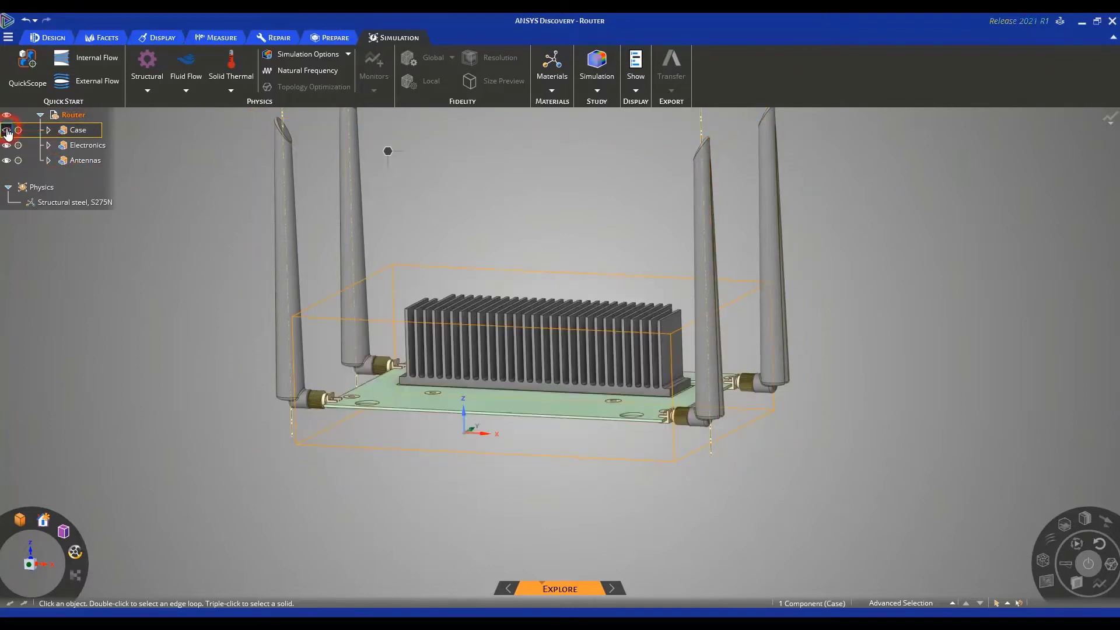
left_click(6, 130)
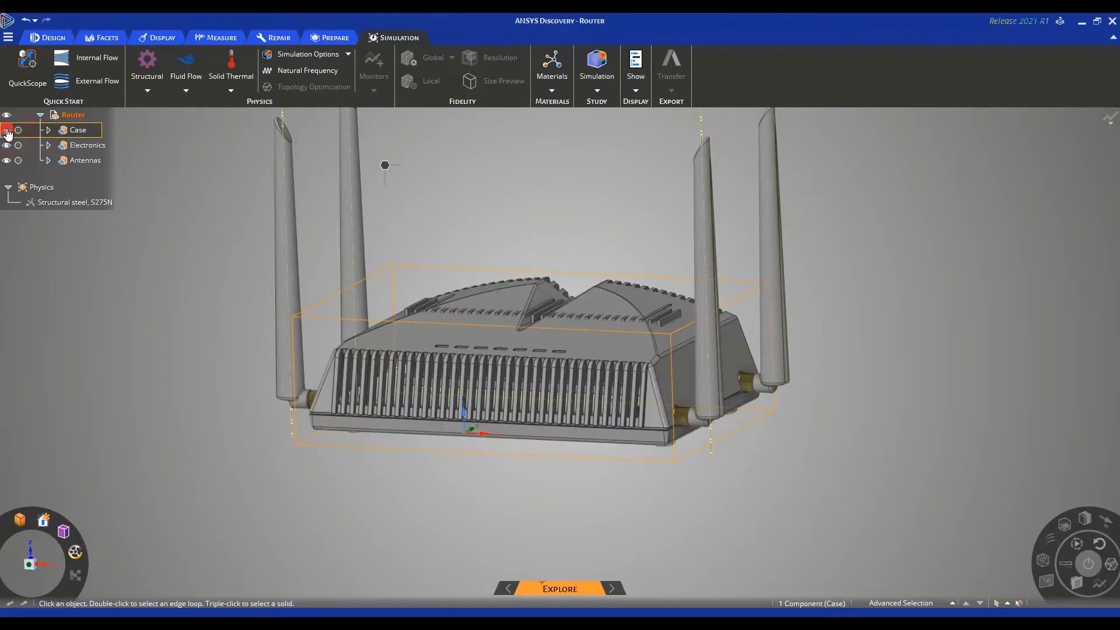
left_click(6, 130)
left_click(6, 130)
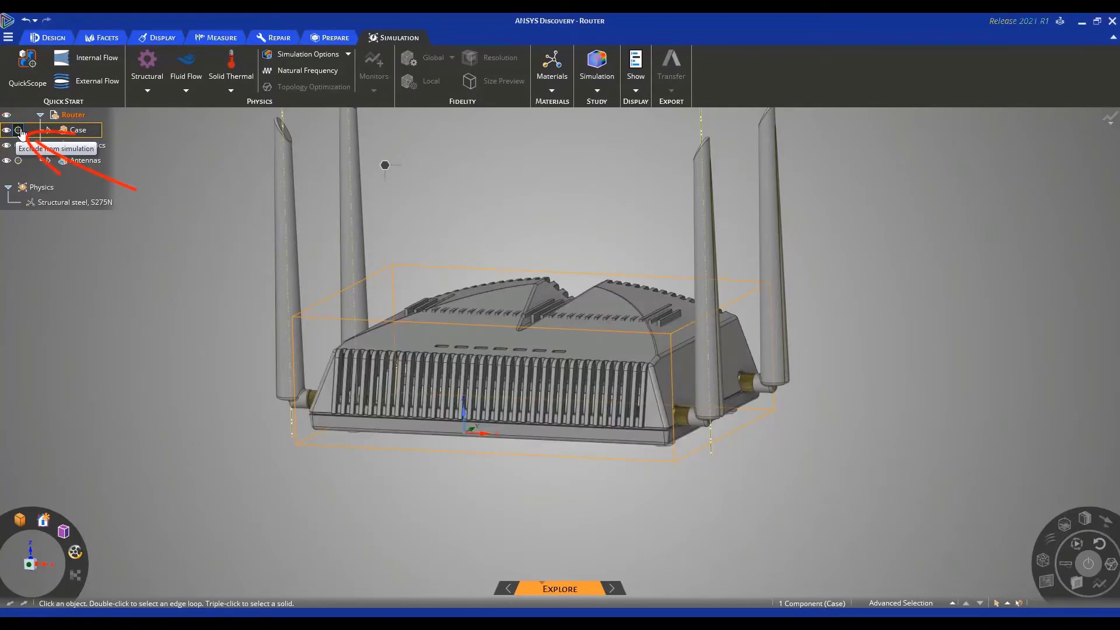
left_click(18, 130)
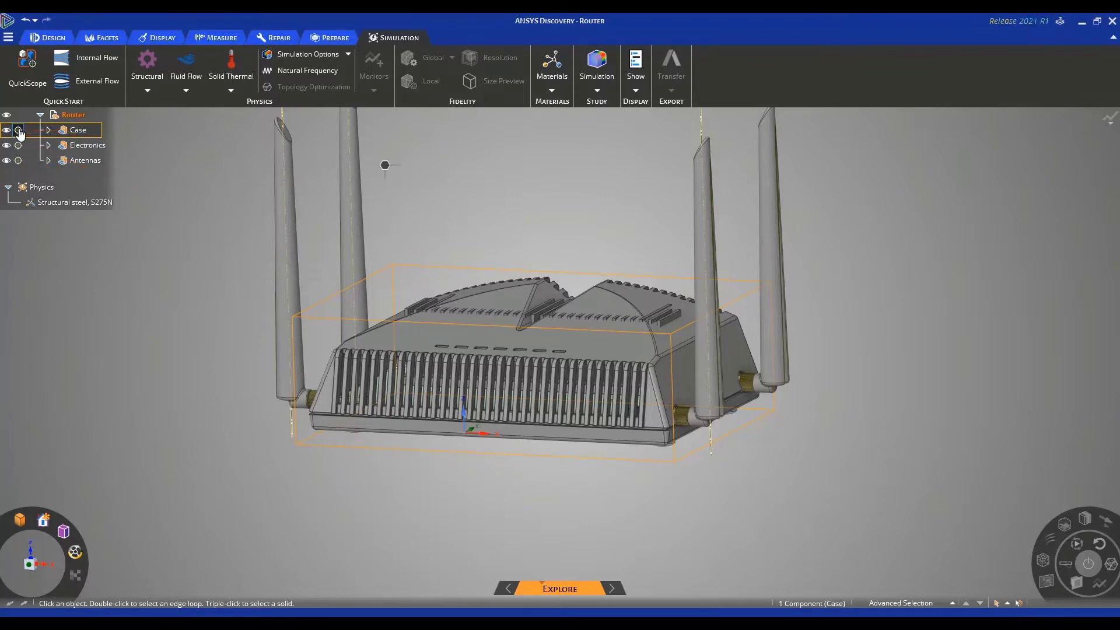
left_click(20, 133)
left_click(20, 133)
- Hide the Case and Antennas components and exclude both from the simulation
left_click(6, 129)
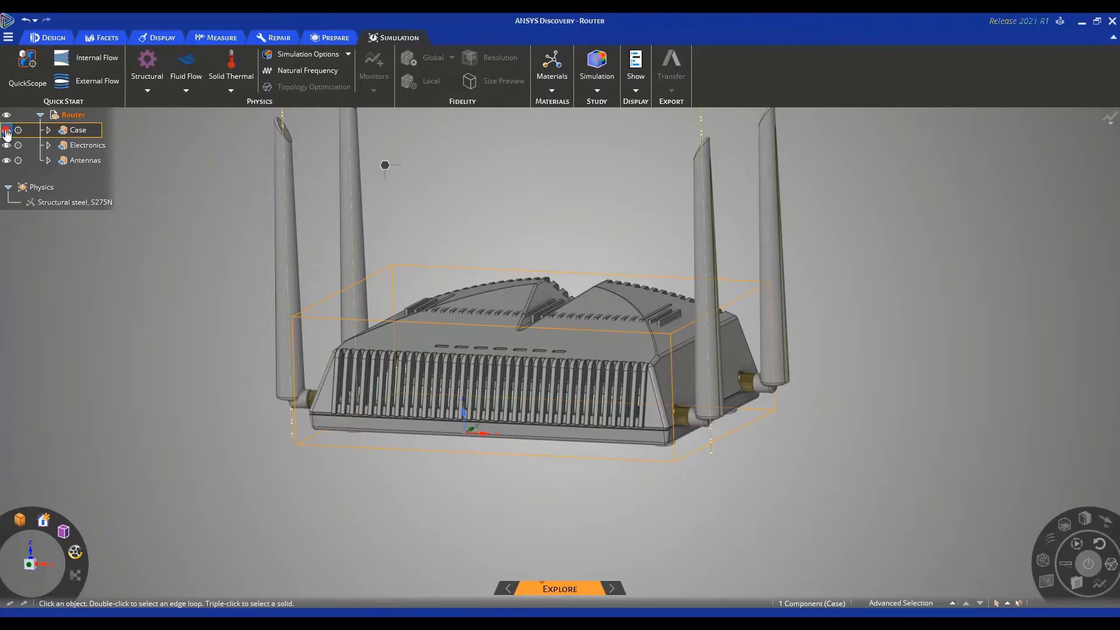
left_click(6, 160)
left_click(18, 131)
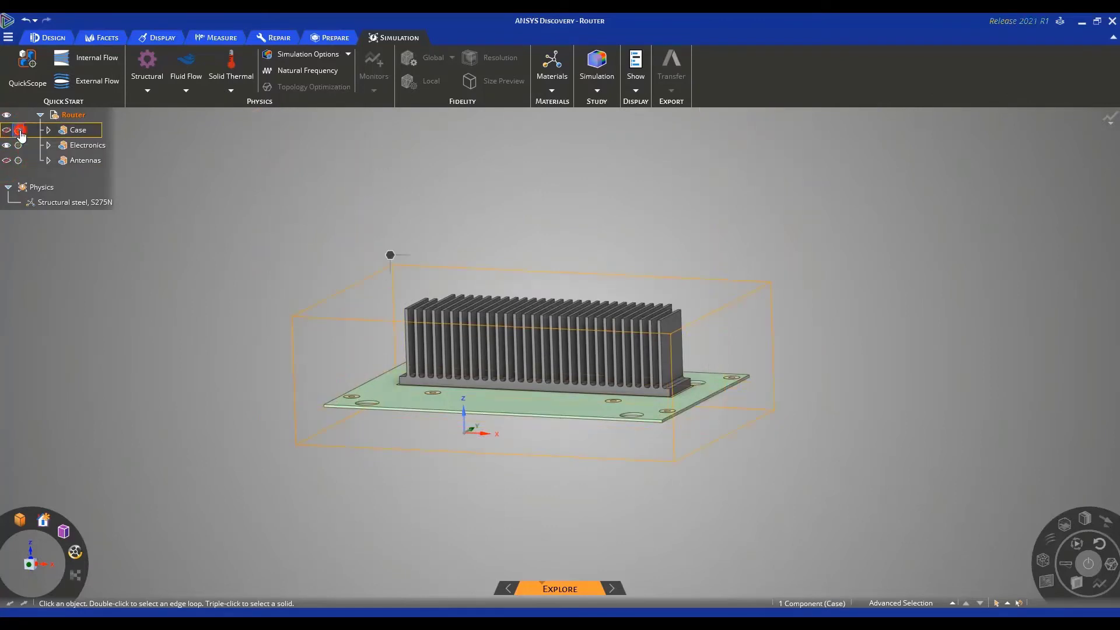
left_click(19, 161)
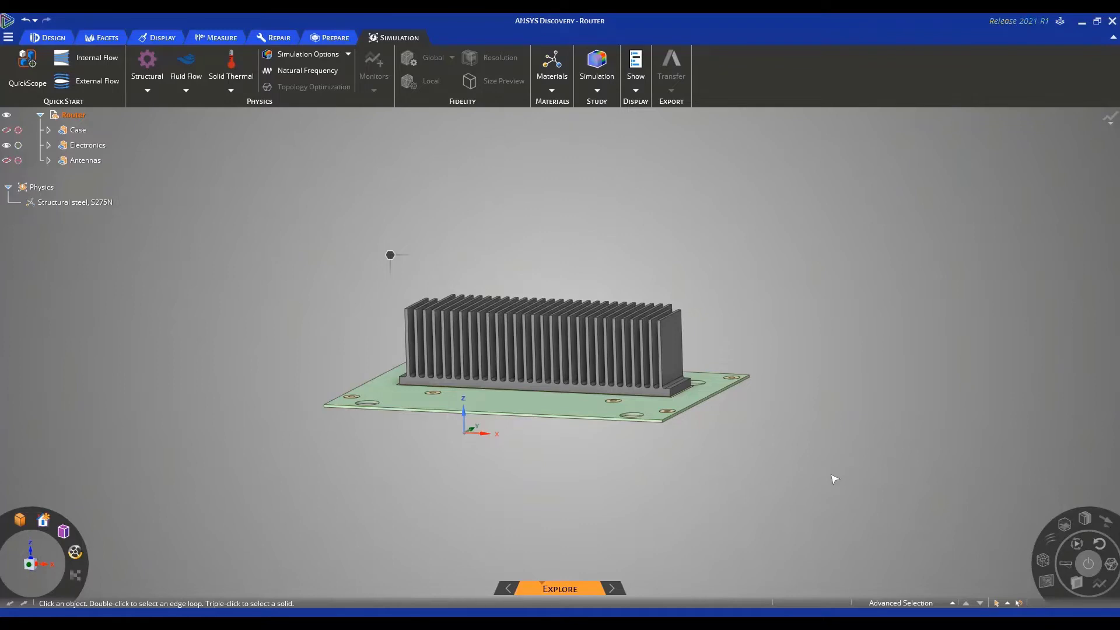
- Start a thermal Heat condition on the chip body on the board's underside and consult its help overlay
middle_click_drag(767, 507, 770, 409)
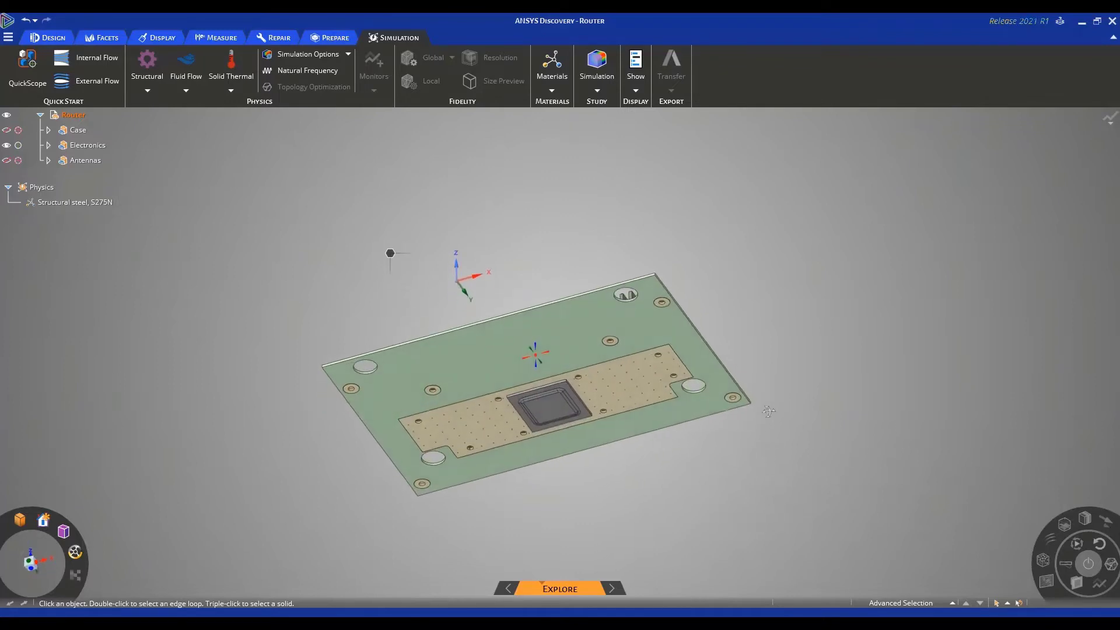
triple_click(553, 412)
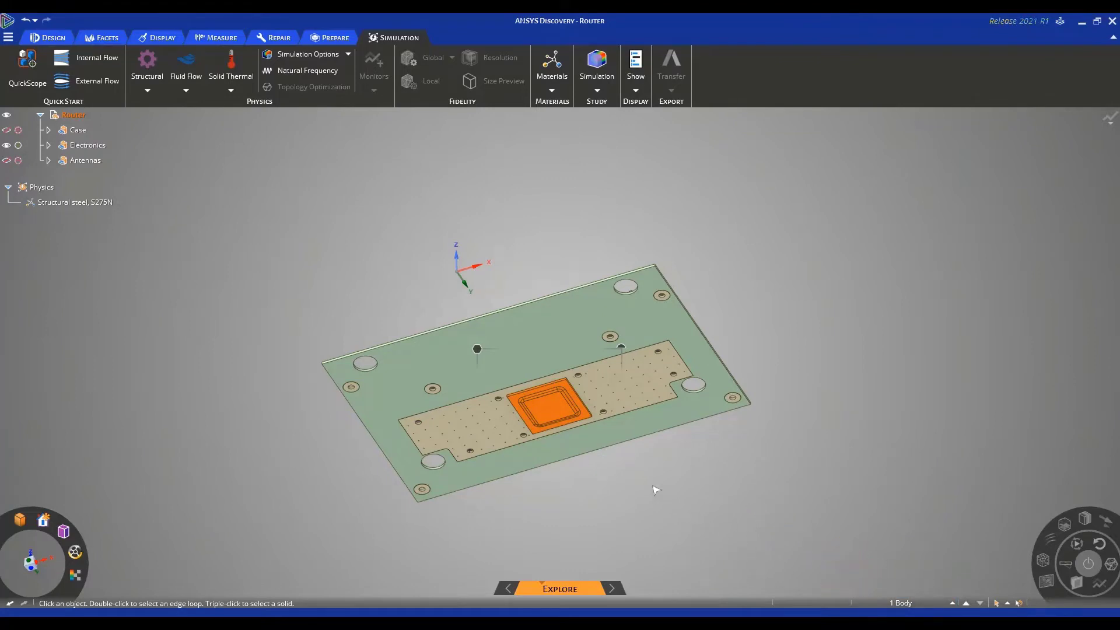
triple_click(497, 369)
mouse_move(477, 353)
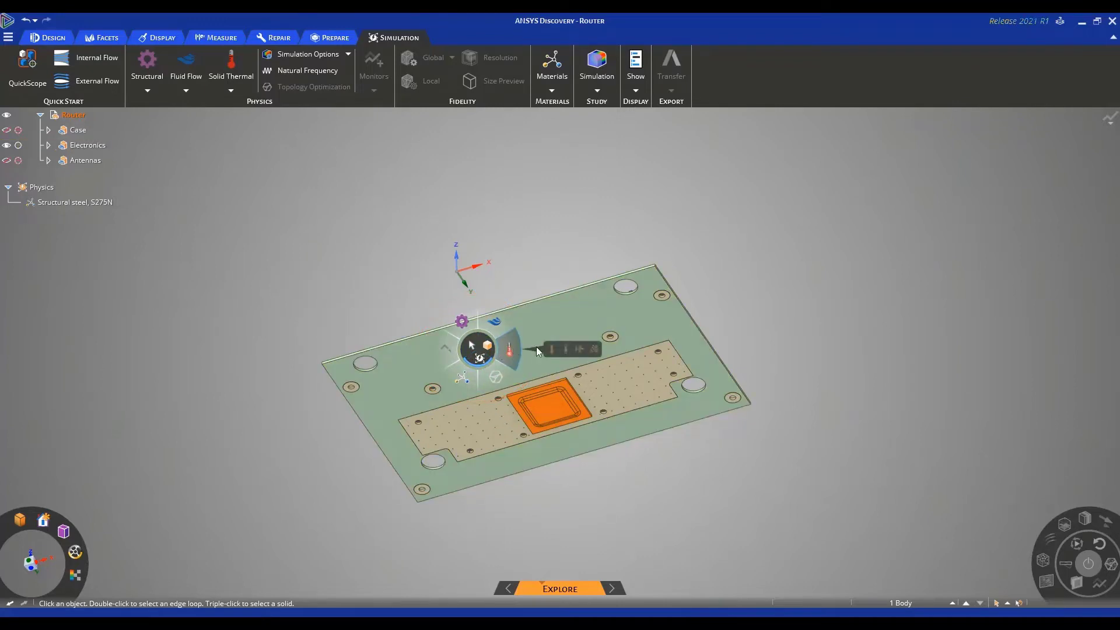
left_click(581, 350)
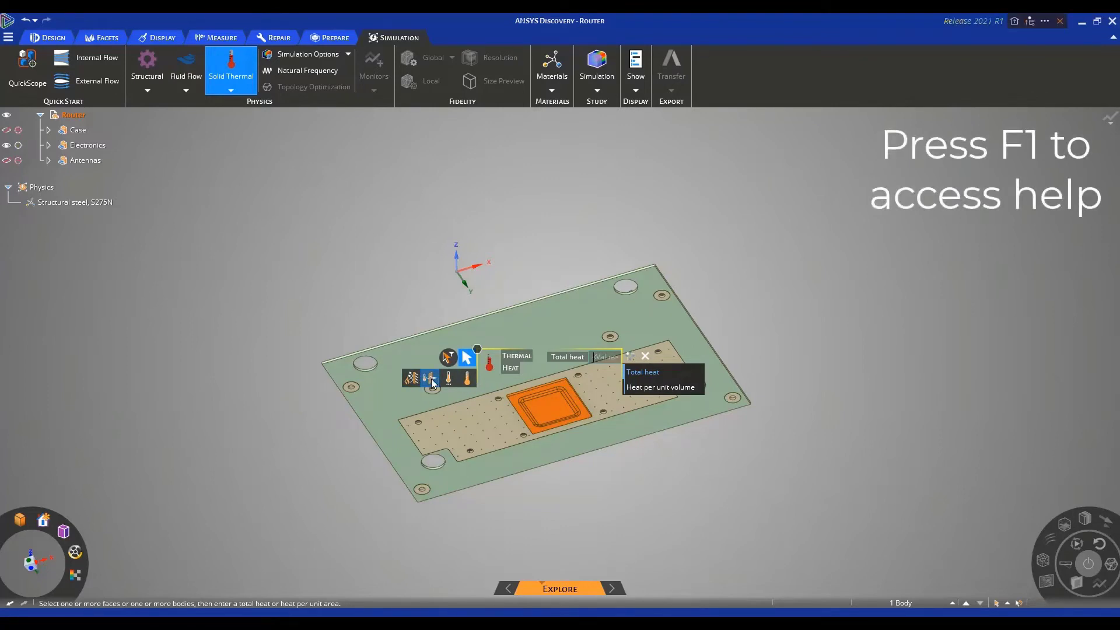
key("F1")
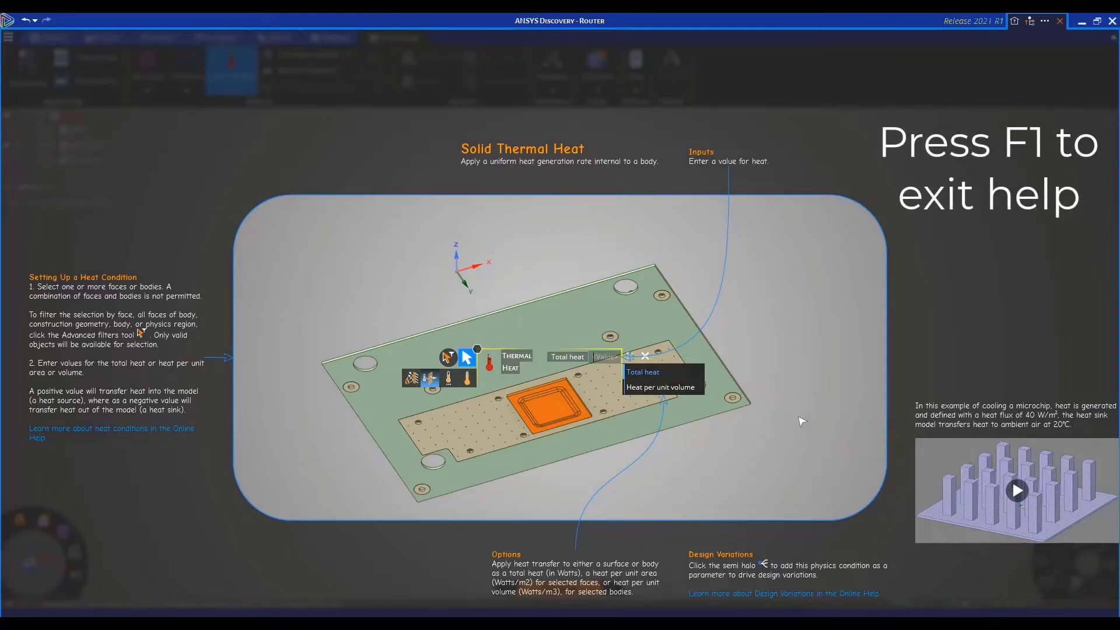
key("F1")
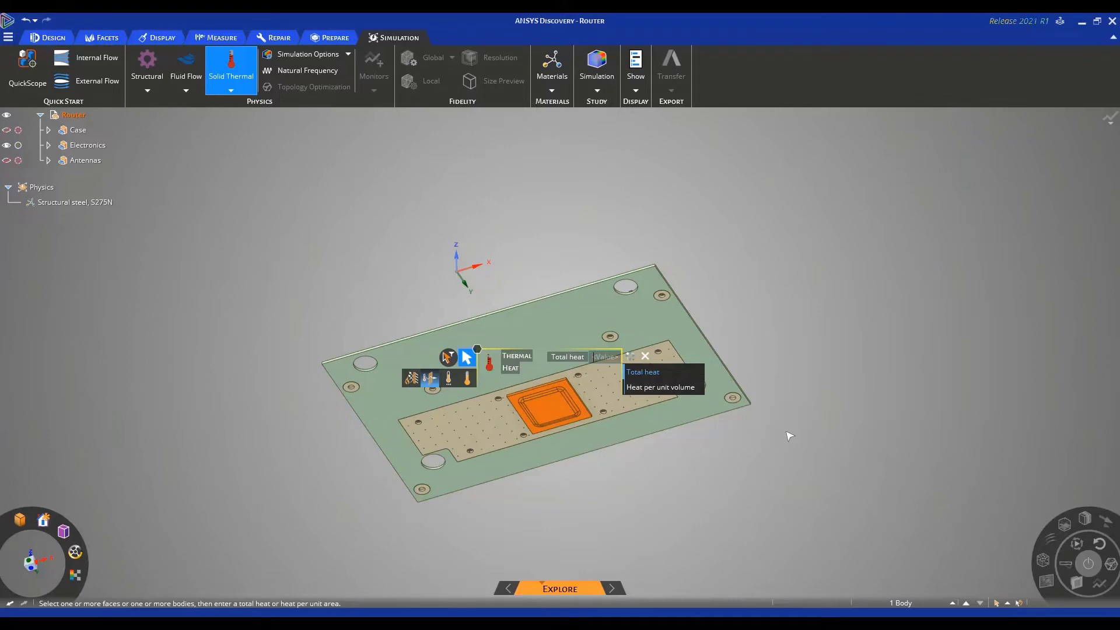
- Set the chip's total heat to 25 W and check the available heat units
left_click(607, 358)
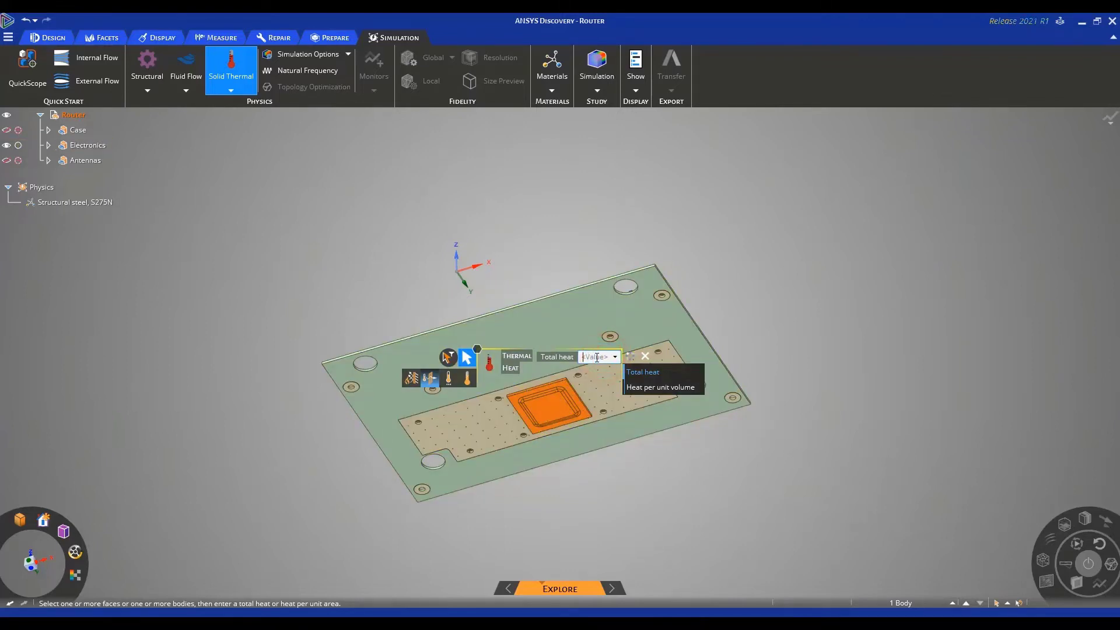
type("25W")
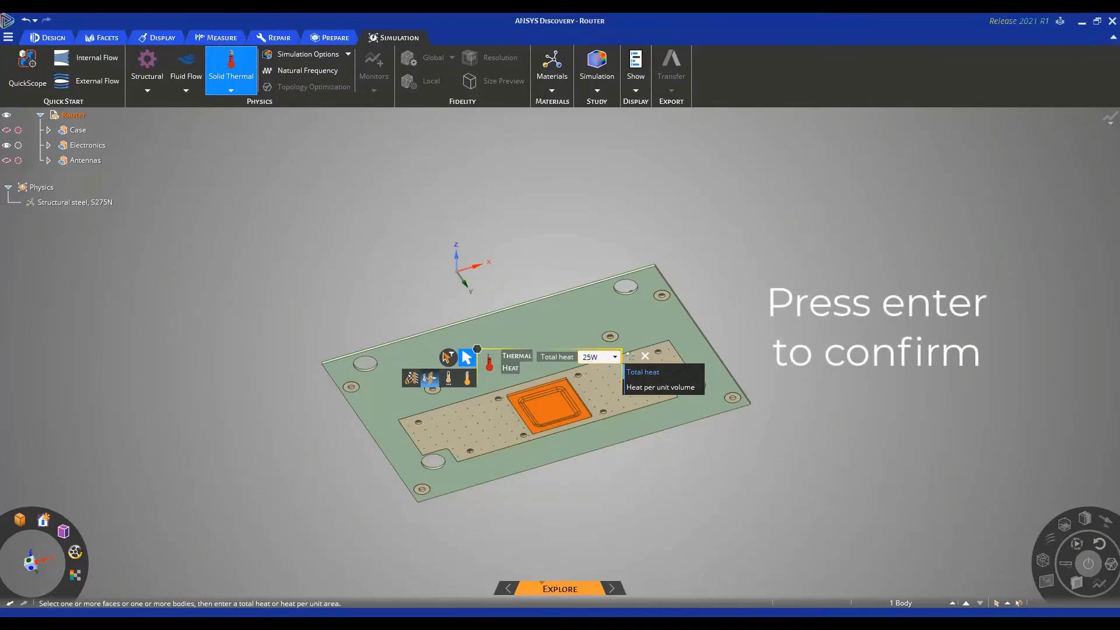
key("Return")
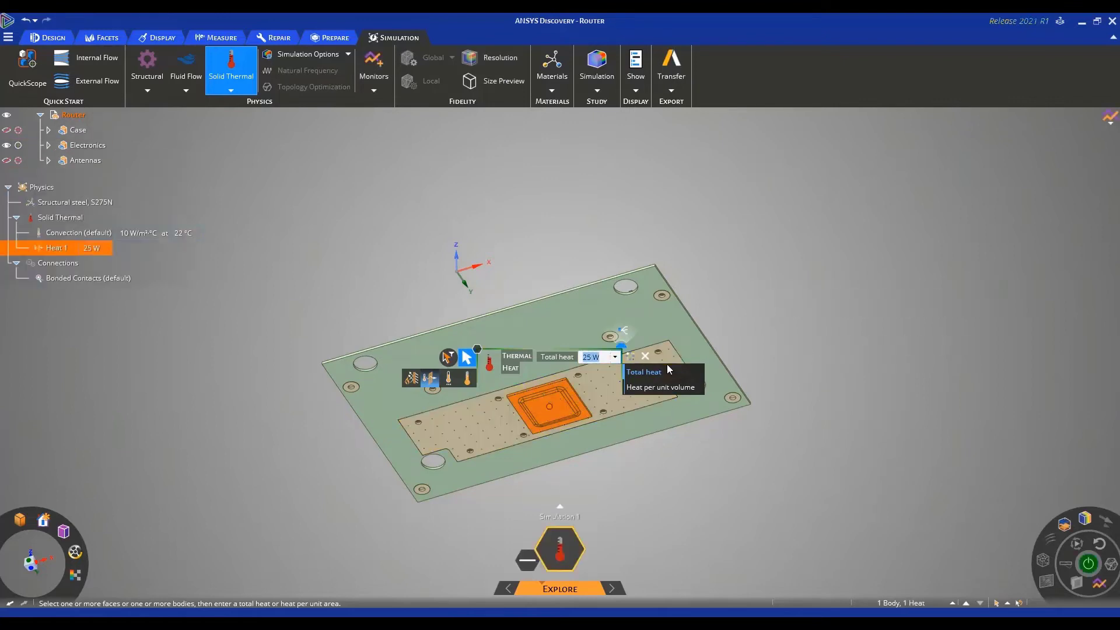
left_click(617, 358)
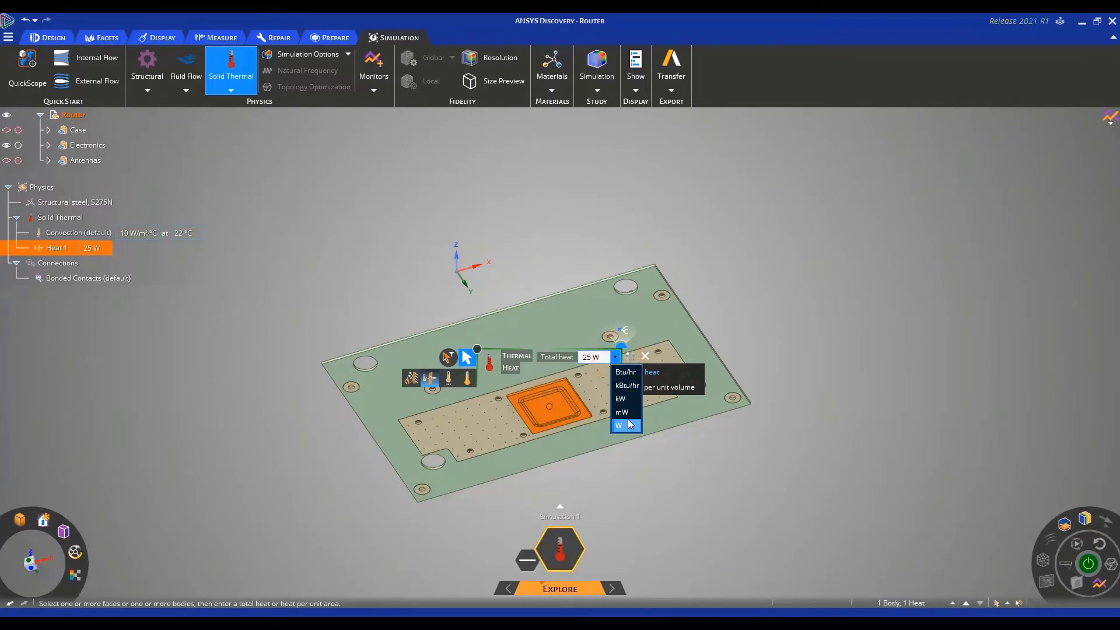
left_click(615, 359)
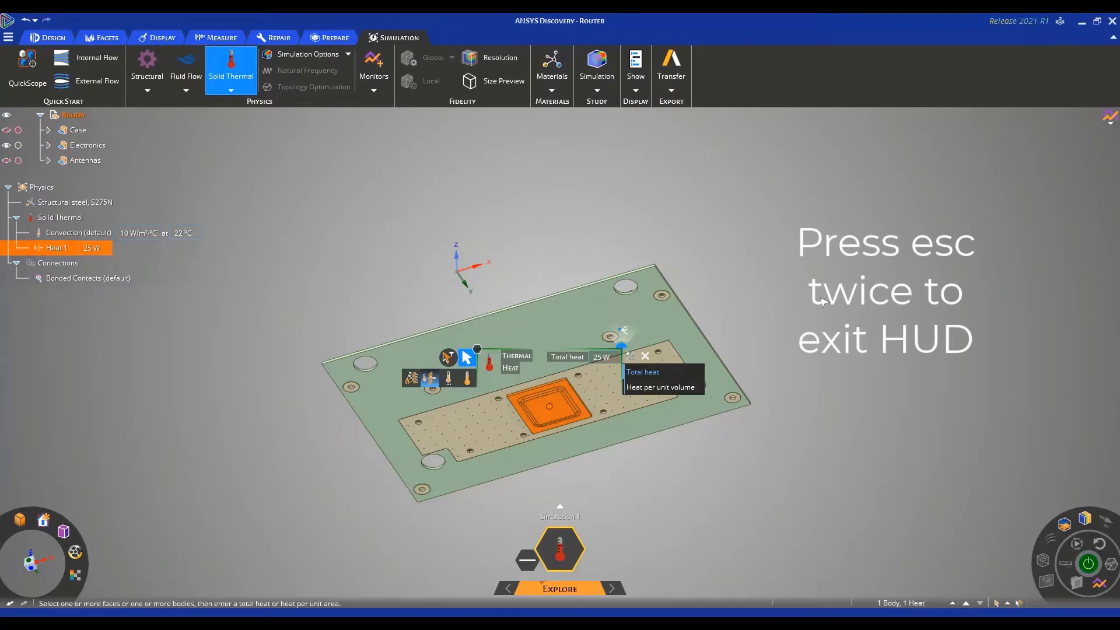
- Finish the chip's heat condition and set the default convection coefficient to 5 W/m²·°C
key("Escape")
key("Escape")
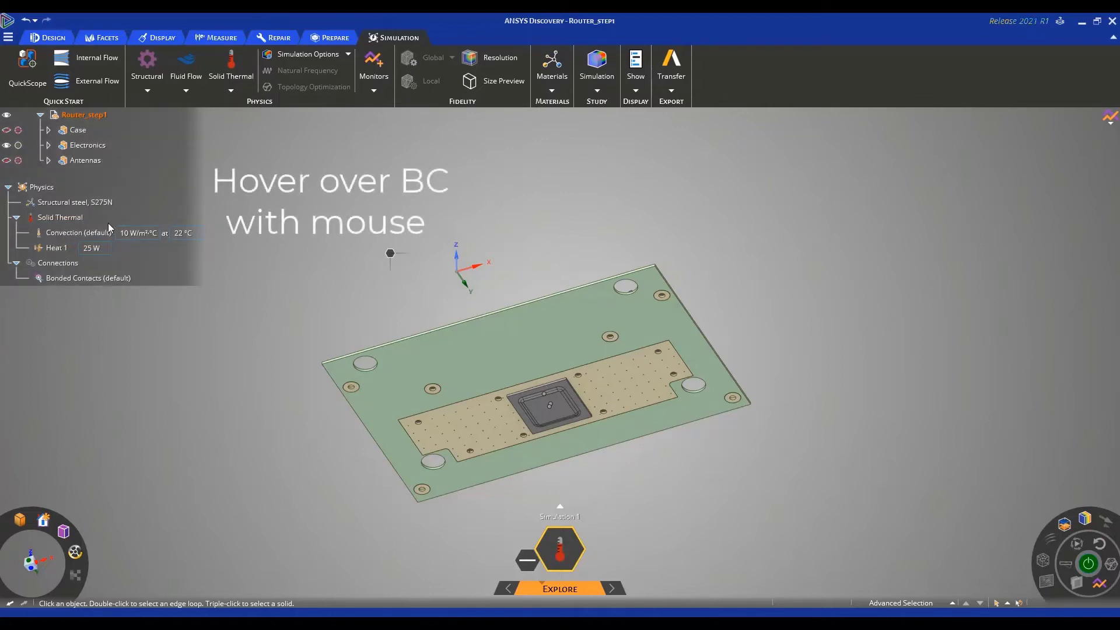
mouse_move(101, 236)
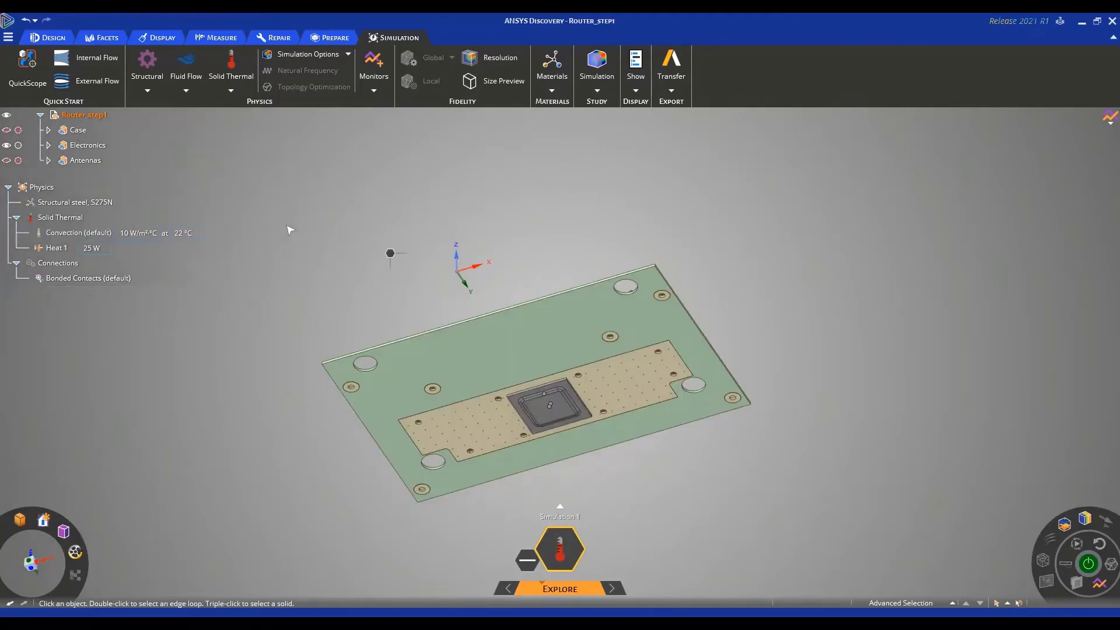
left_click(129, 232)
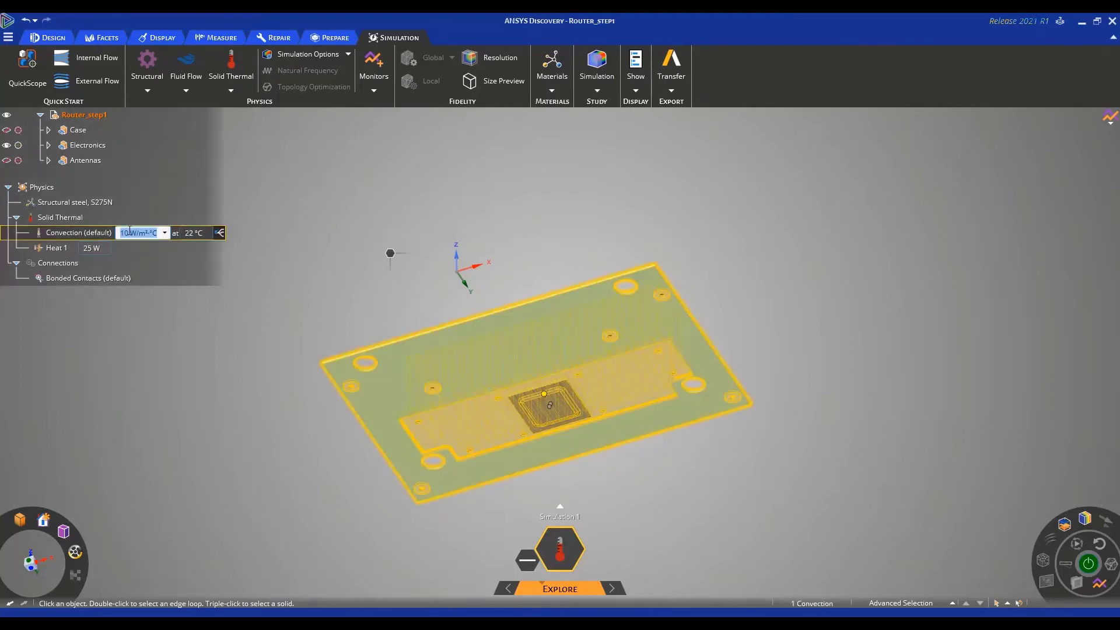
key("BackSpace")
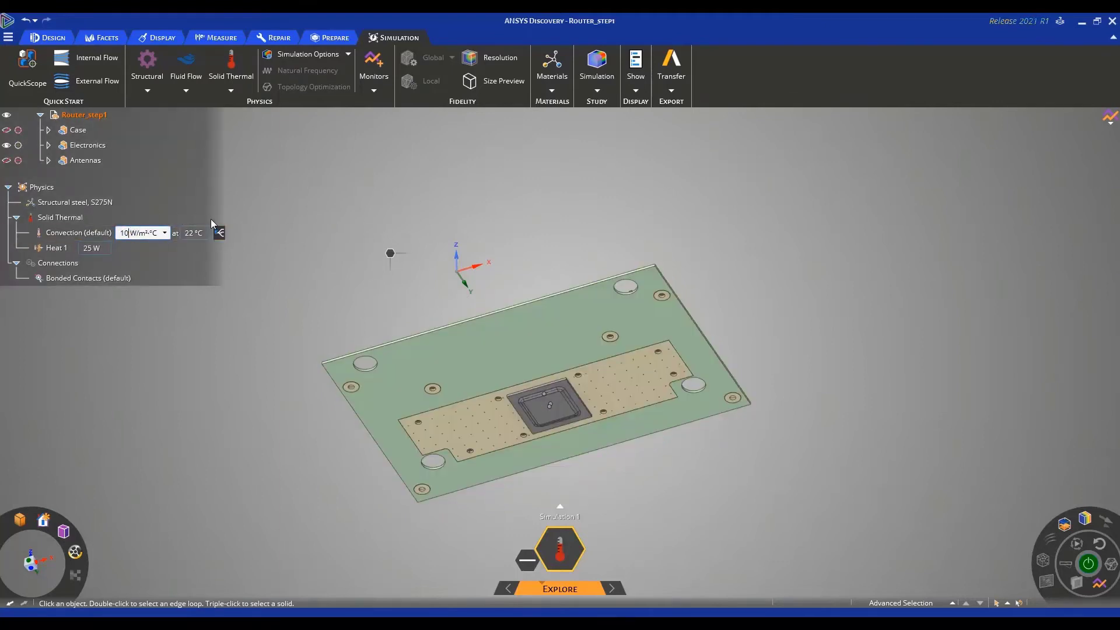
type("5")
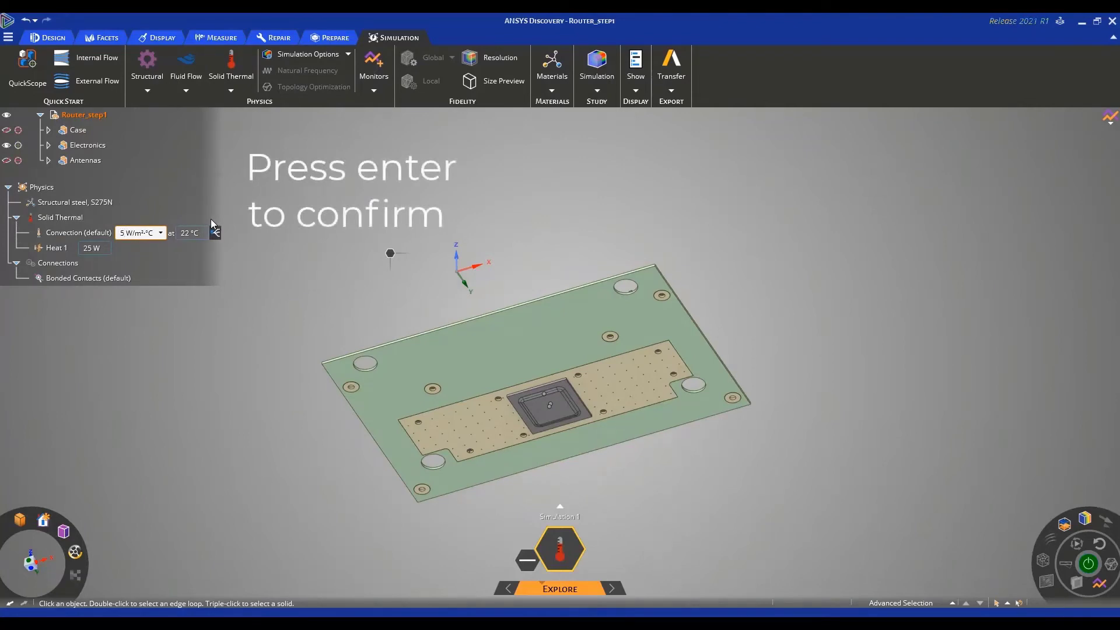
key("Return")
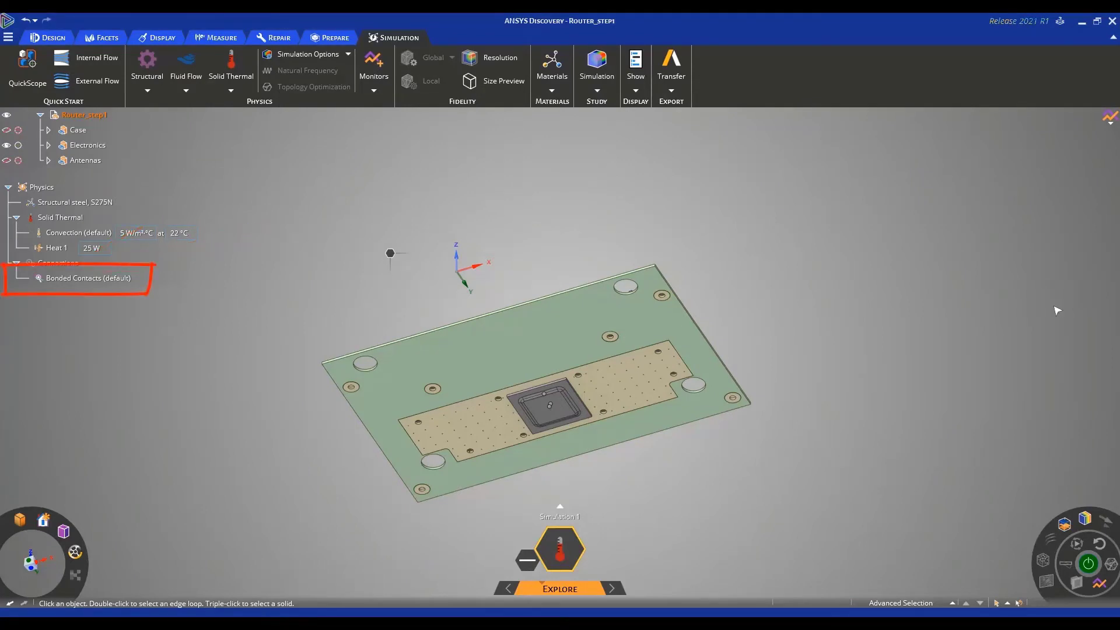
- Review the default bonded contacts between the electronics bodies and close the contact review
left_click(117, 282)
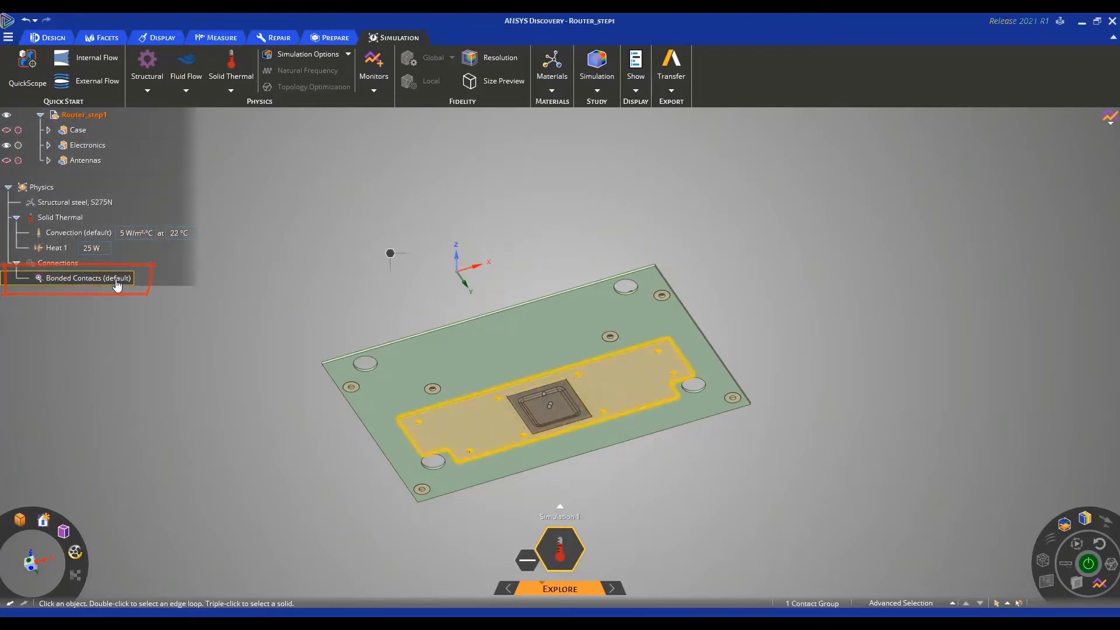
double_click(117, 282)
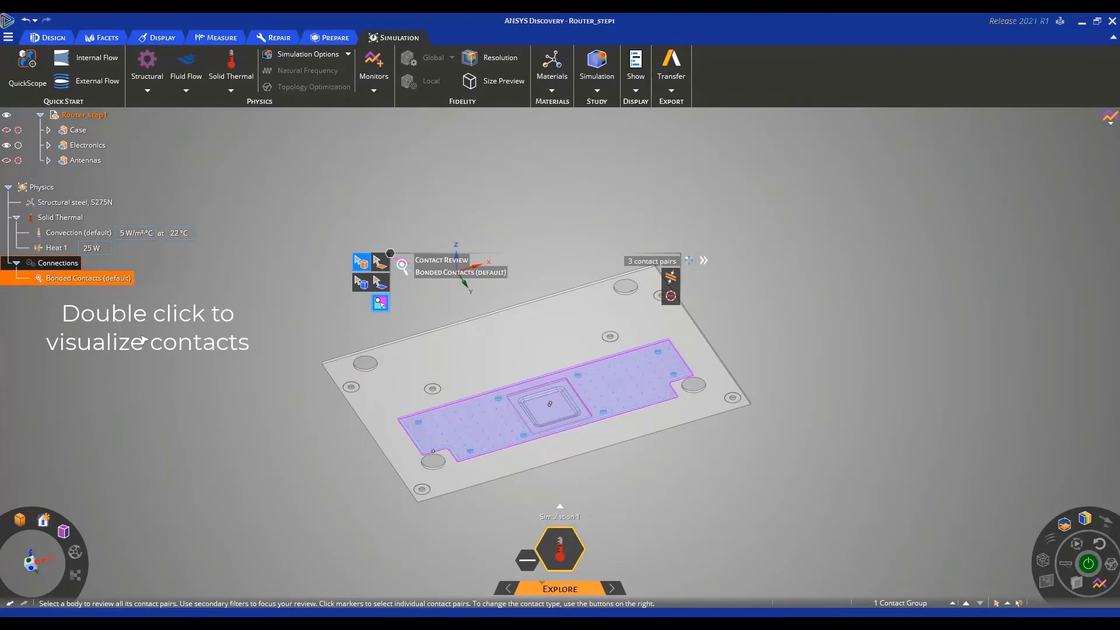
left_click(672, 281)
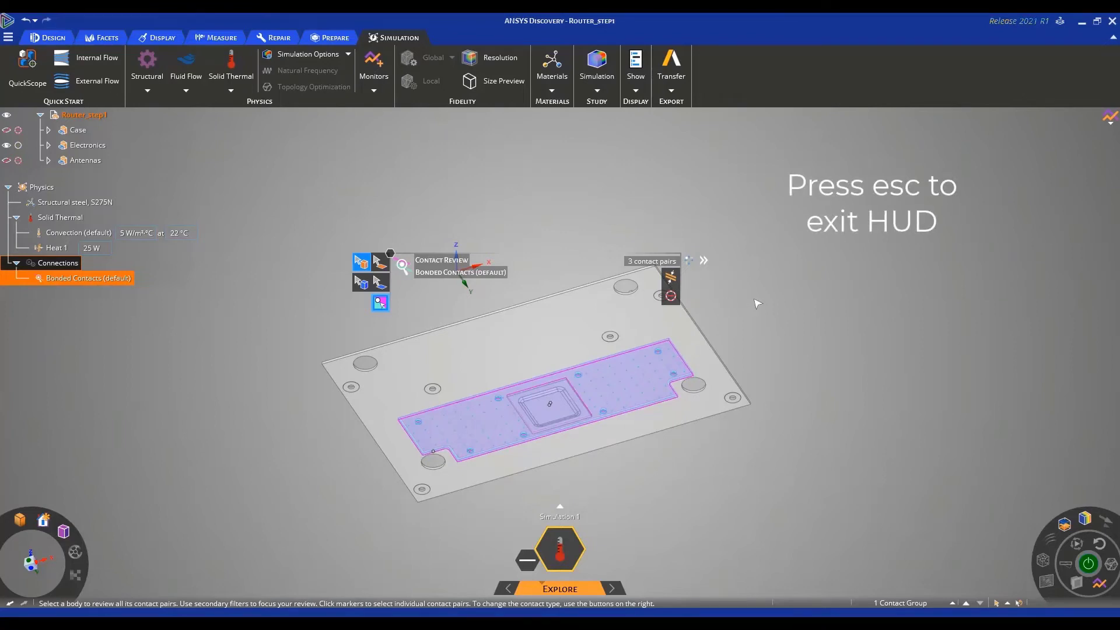
key("Escape")
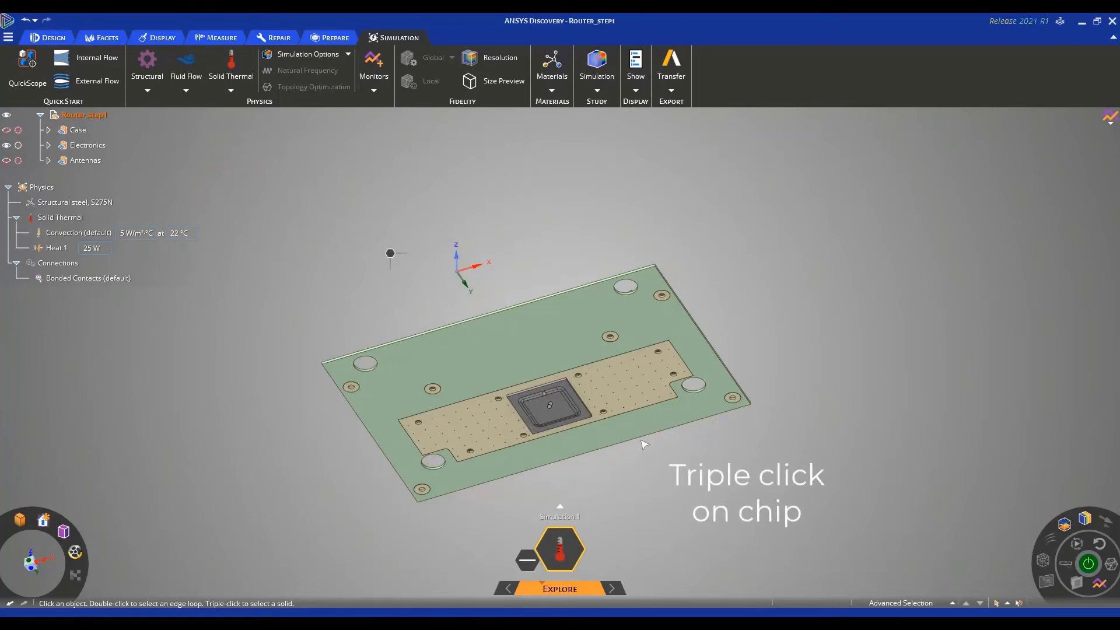
- Start a material assignment on the chip body and browse the full list of available materials
triple_click(561, 408)
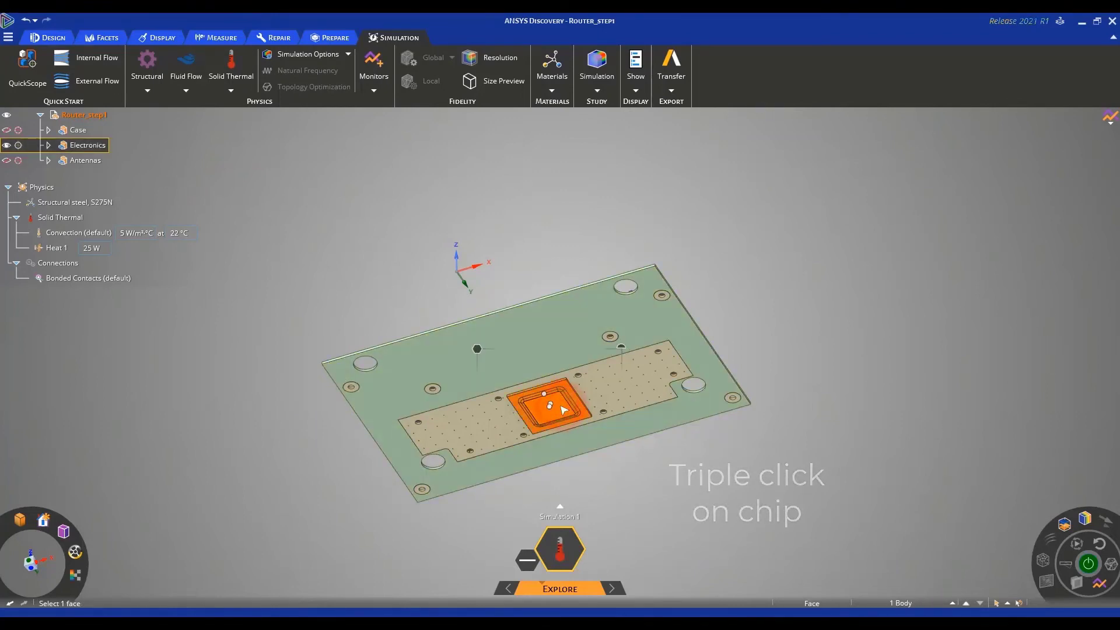
right_click(480, 348)
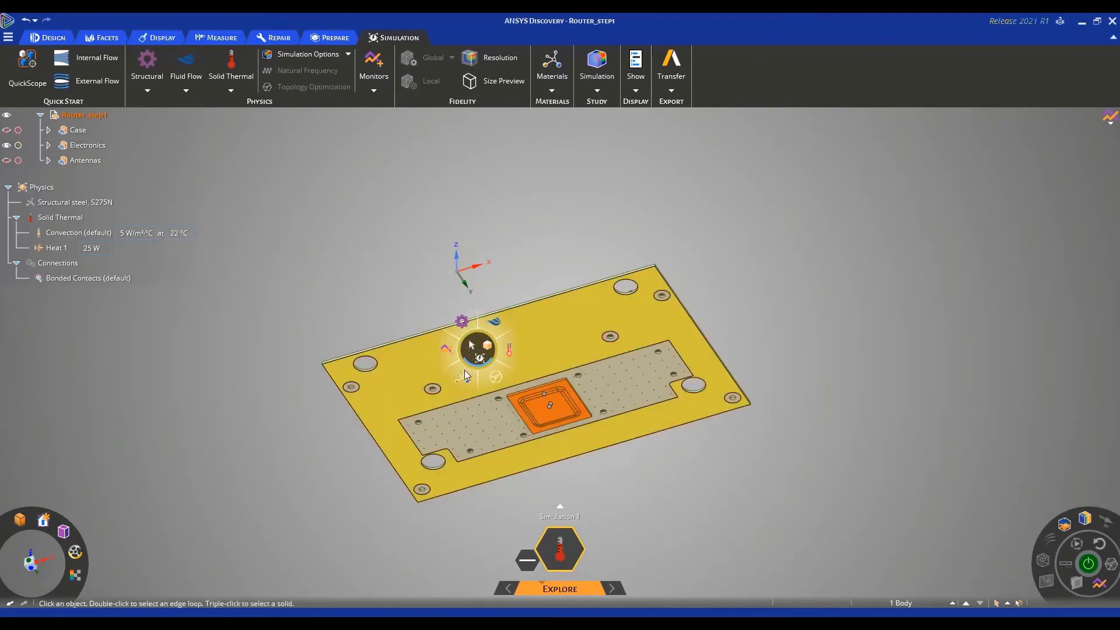
mouse_move(465, 379)
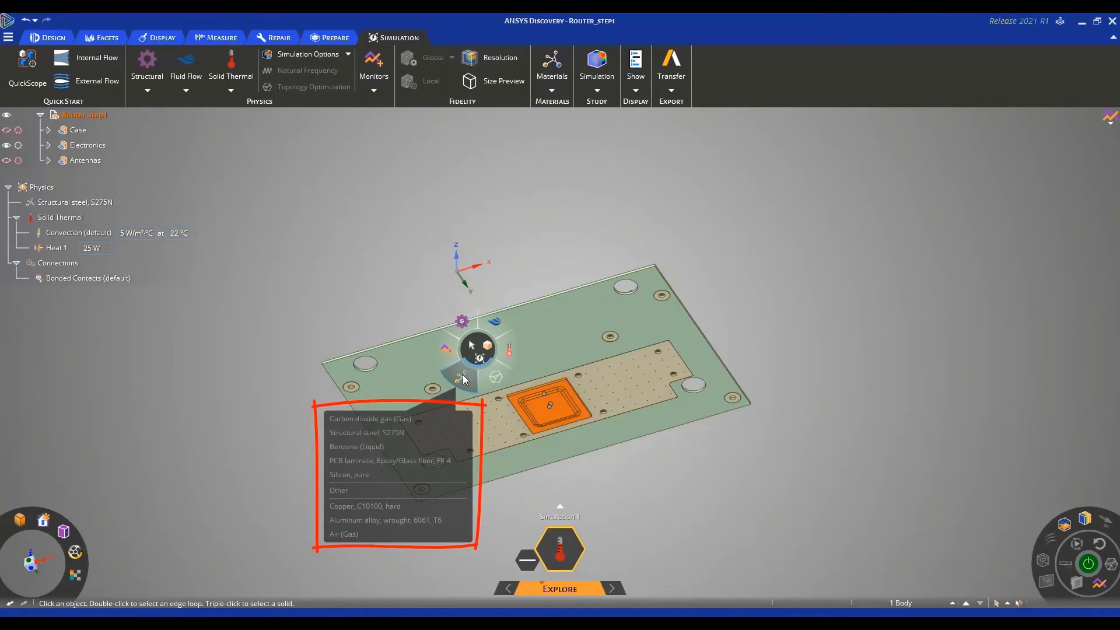
left_click(340, 491)
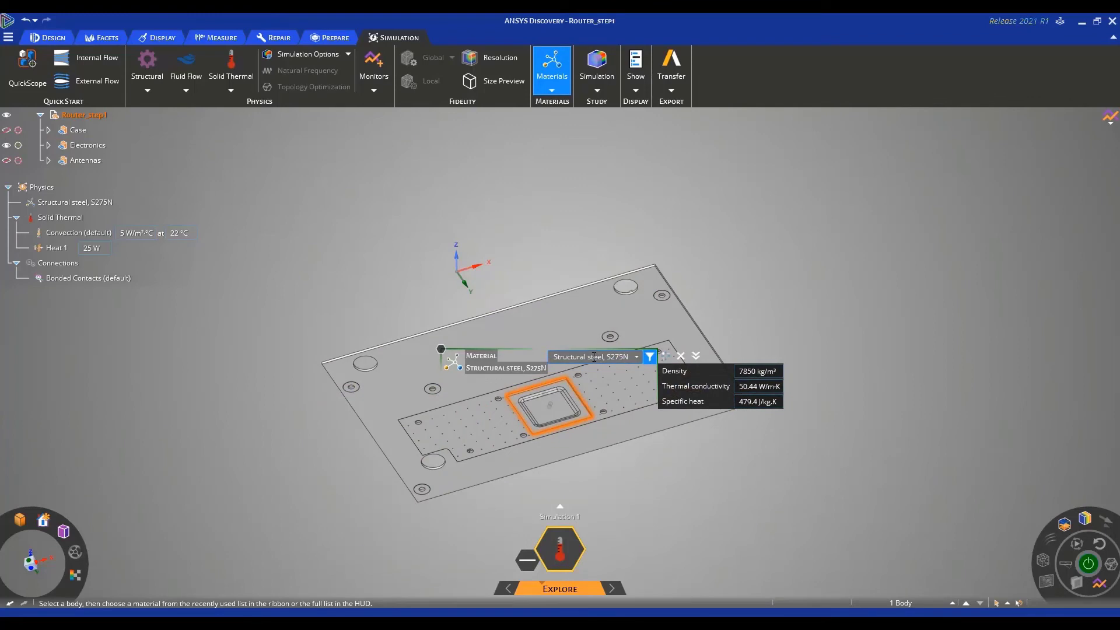
left_click(638, 358)
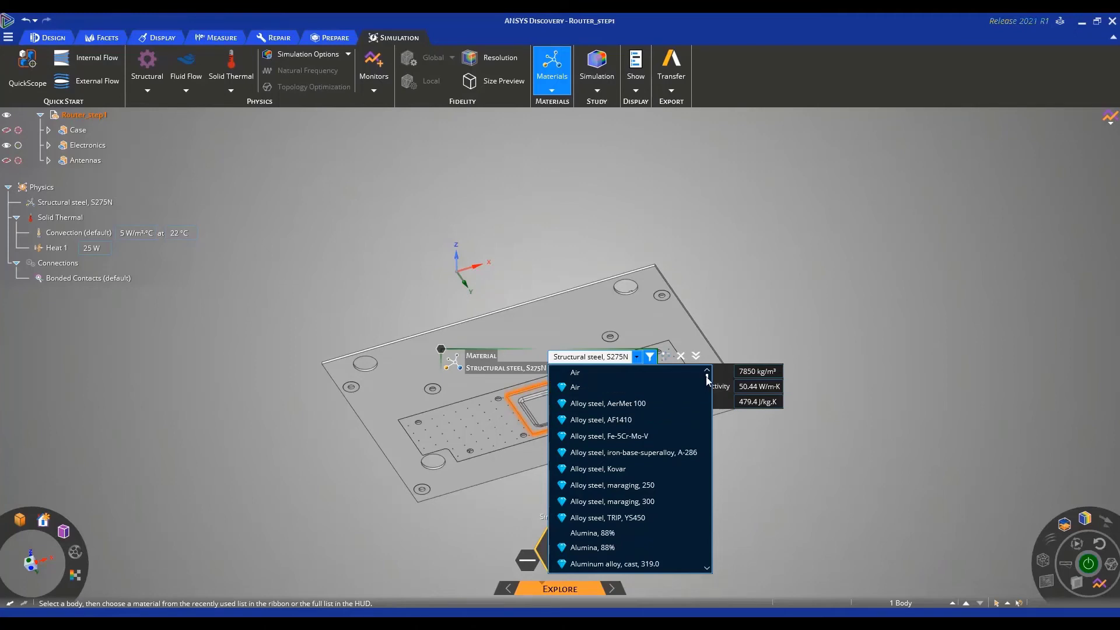
left_click_drag(710, 377, 765, 551)
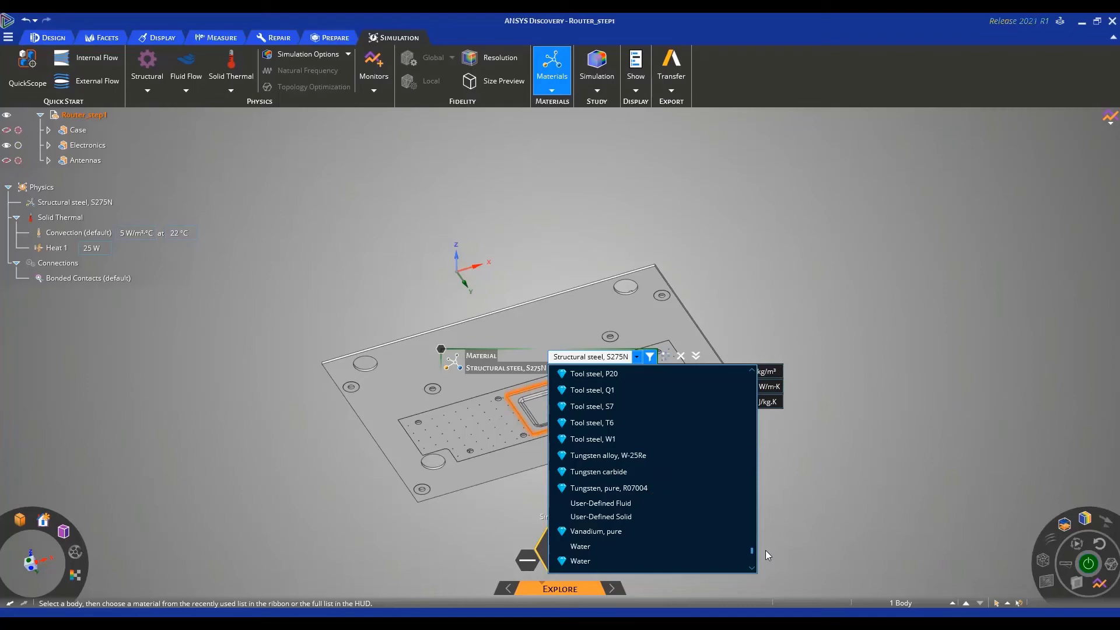
left_click_drag(766, 550, 743, 371)
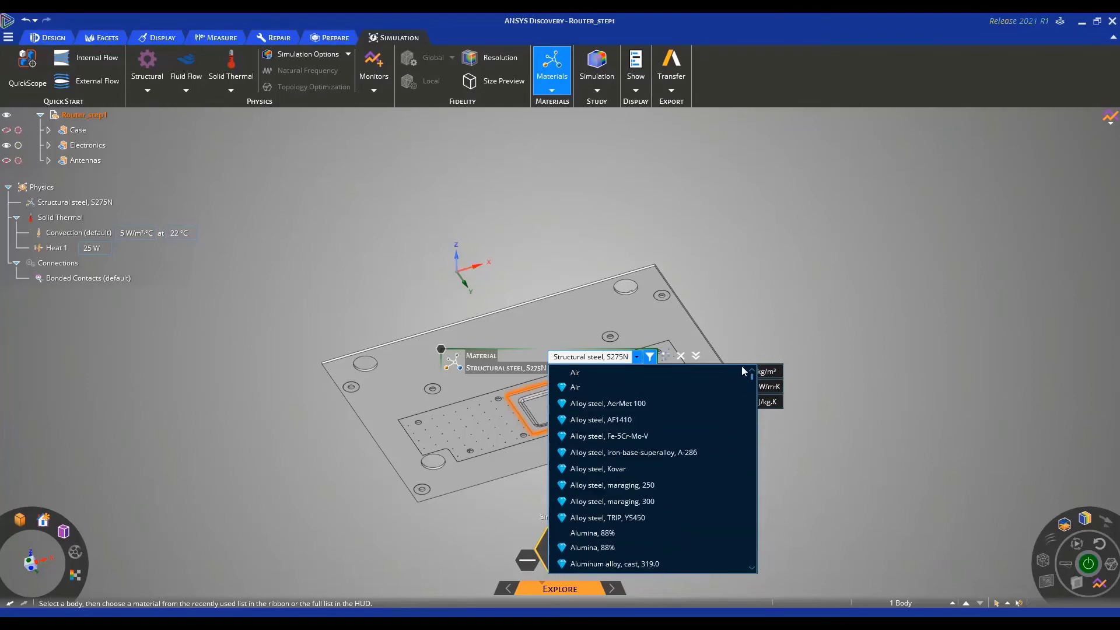
- Set the chip's material to Silicon, pure
left_click(584, 357)
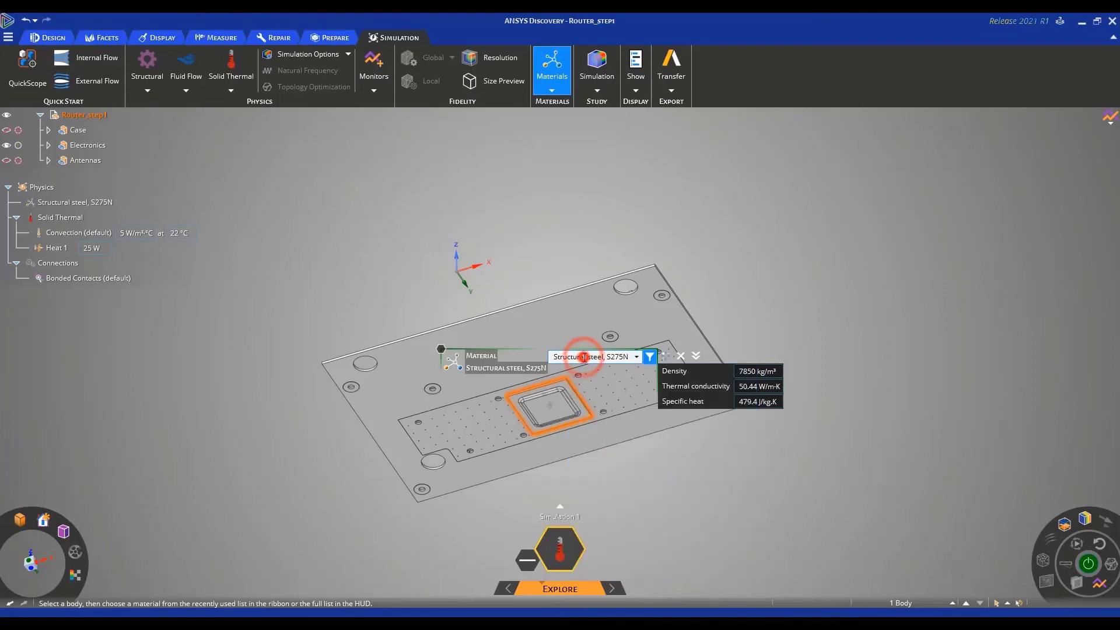
double_click(584, 357)
double_click(585, 357)
type("Si")
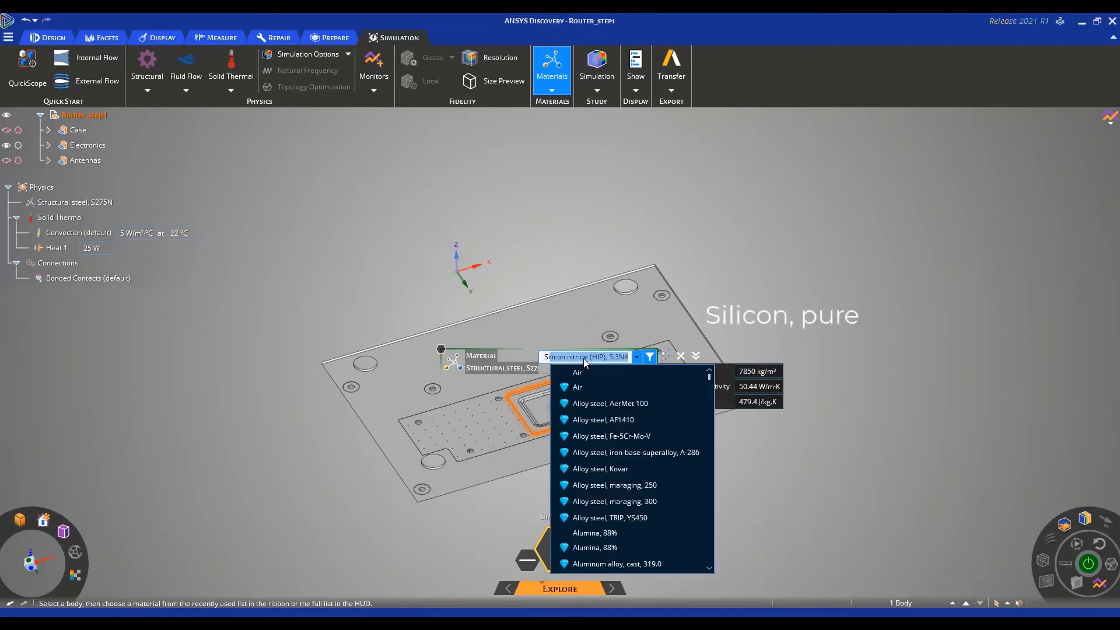
type("lic")
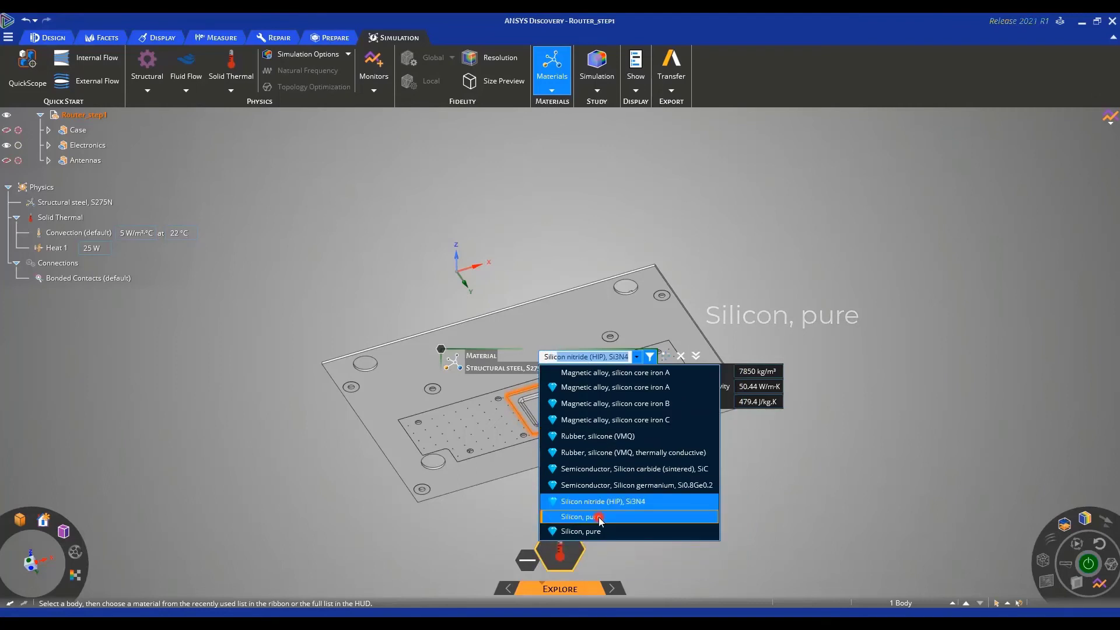
left_click(601, 518)
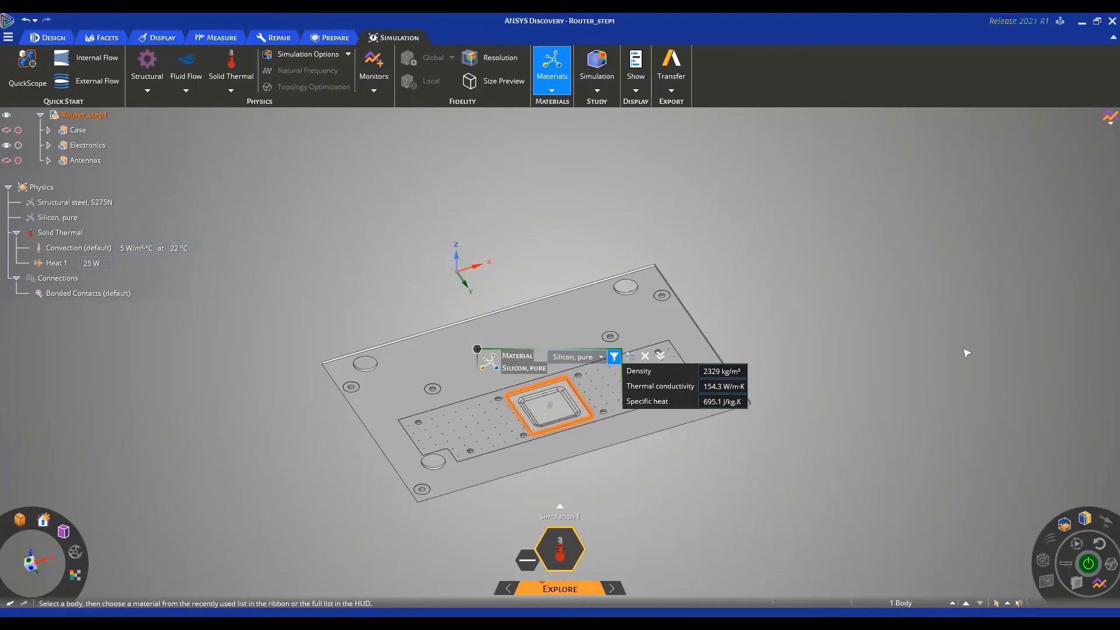
- Assign PCB laminate, Epoxy/Glass fiber, FR-4 to the large circuit board plate
left_click(568, 309)
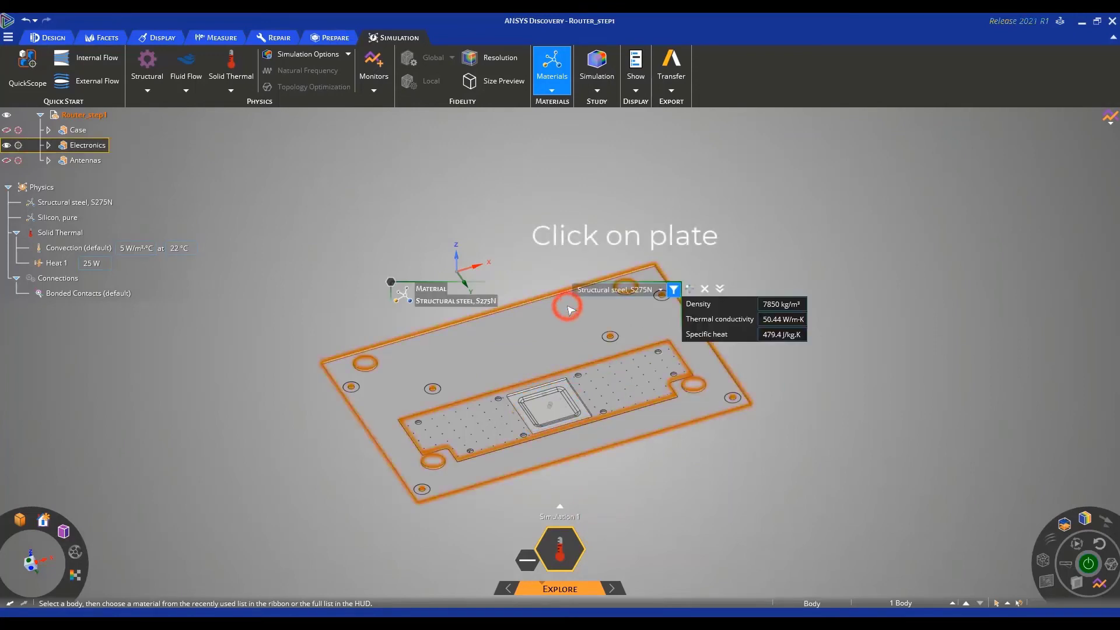
left_click(590, 289)
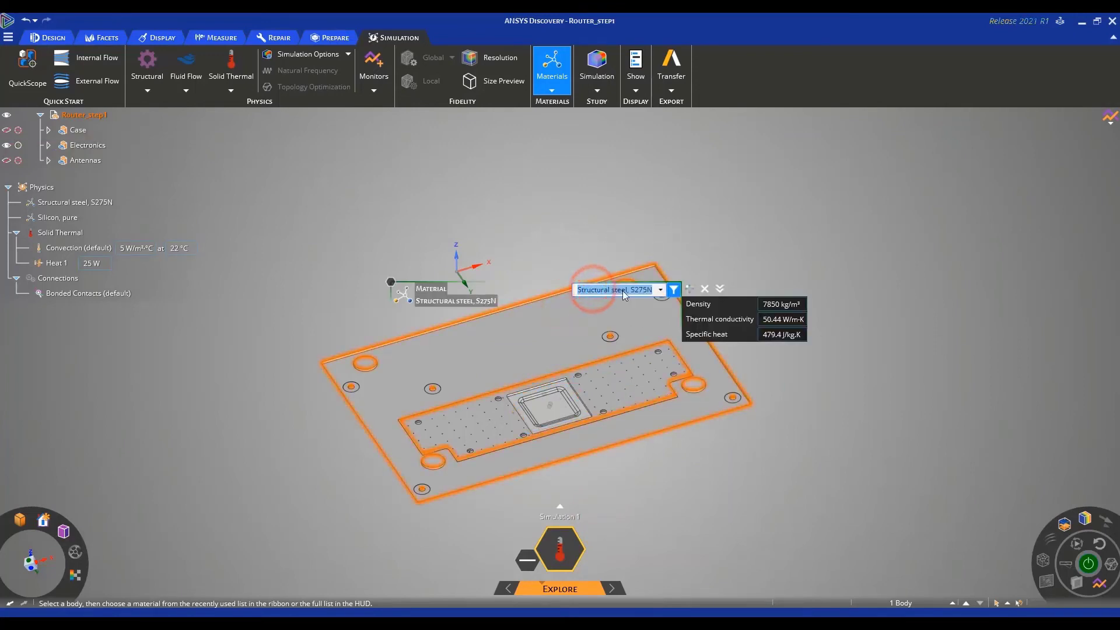
type("P")
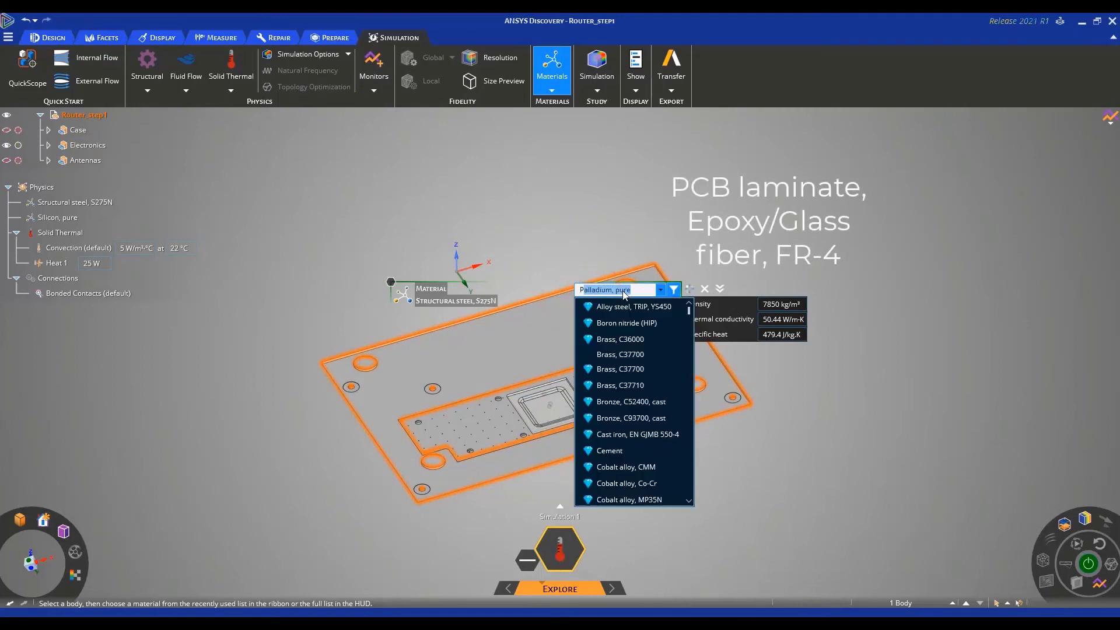
type("CB")
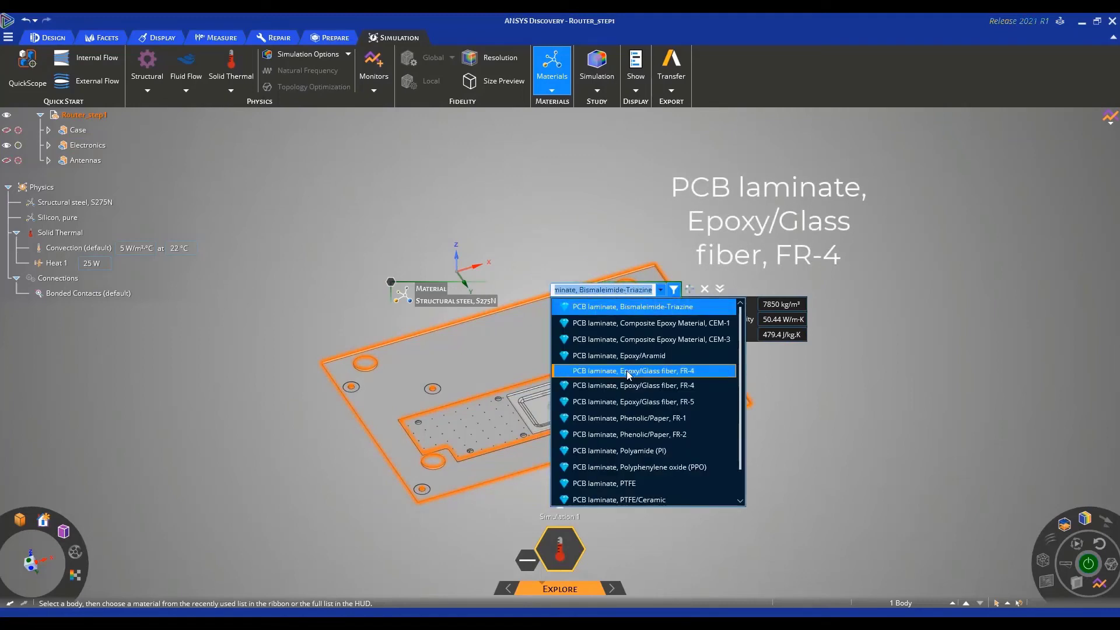
left_click(628, 372)
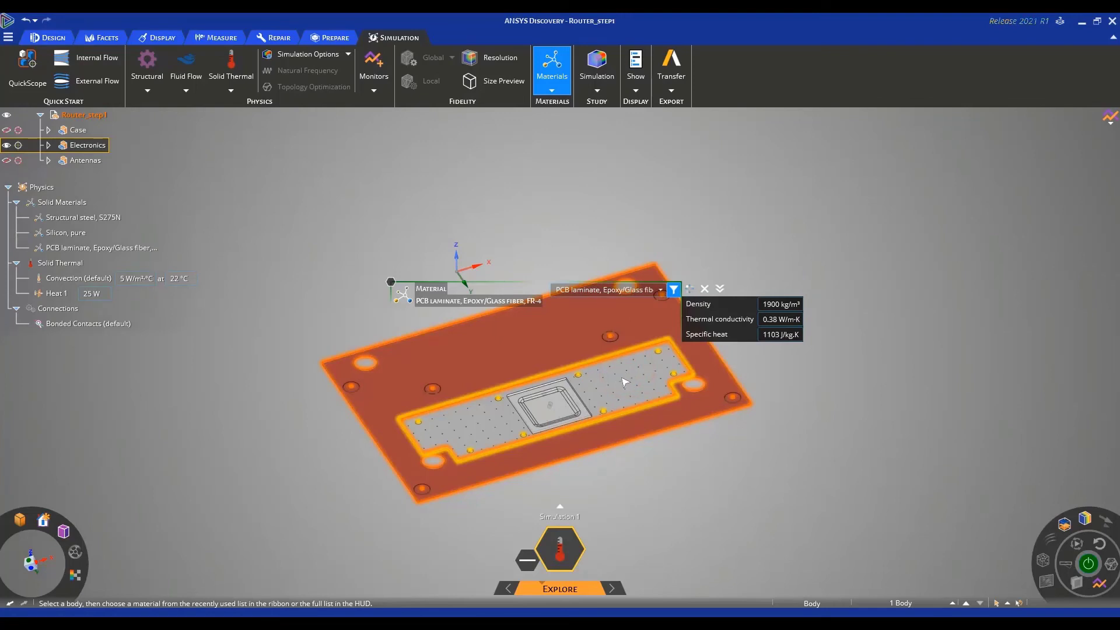
- Assign Copper, C10100, hard to the perforated plate surrounding the chip on the board's underside
left_click(622, 379)
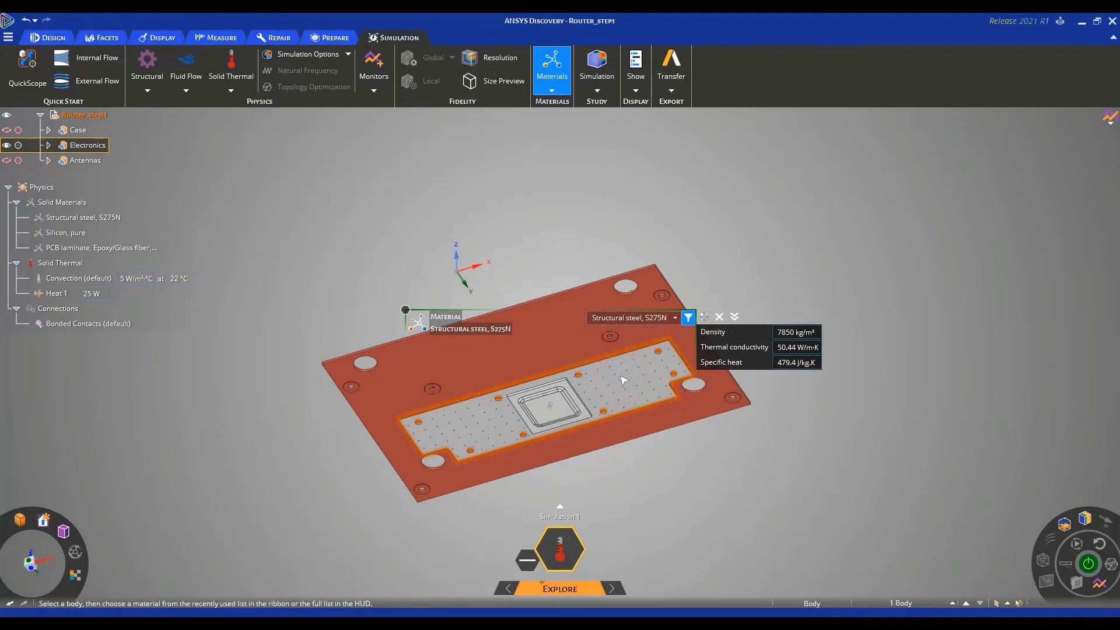
left_click(621, 321)
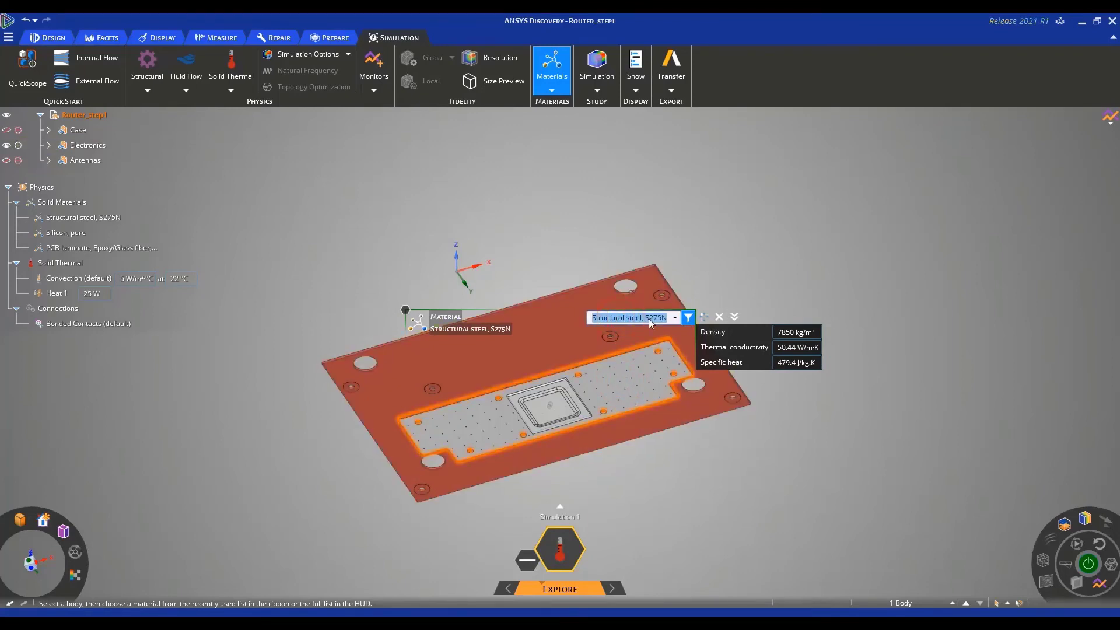
type("Co")
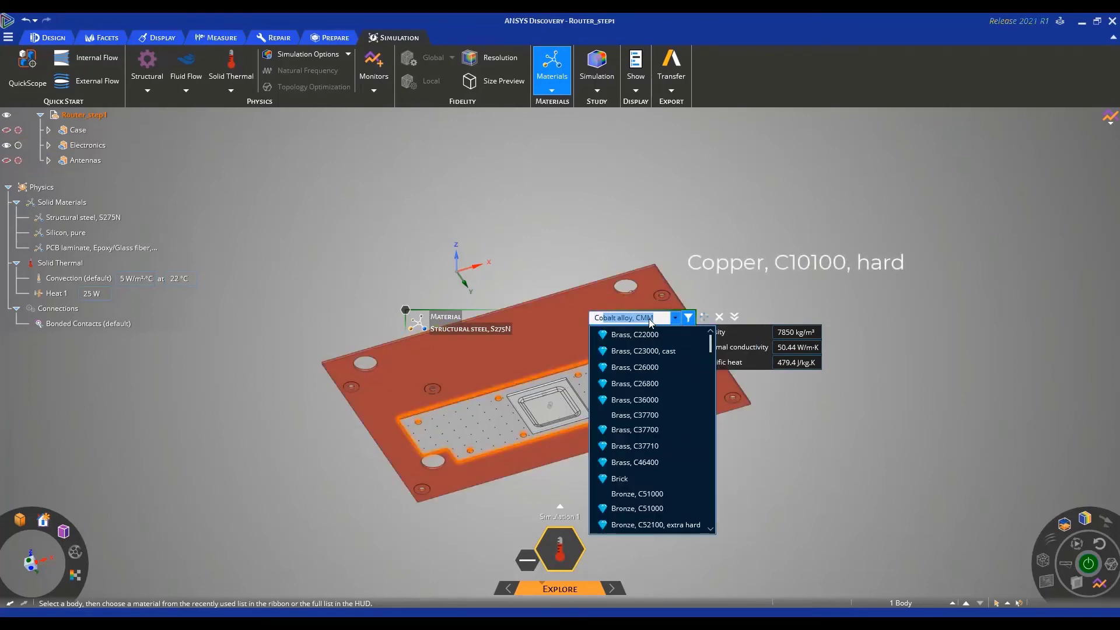
type("p")
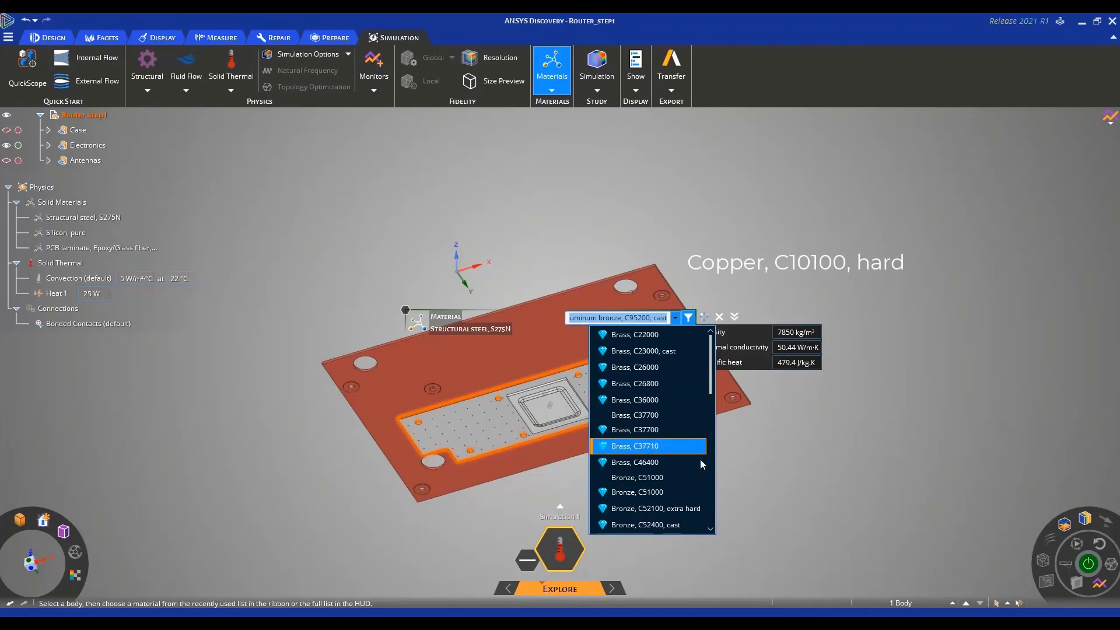
scroll(669, 467, "down", 3)
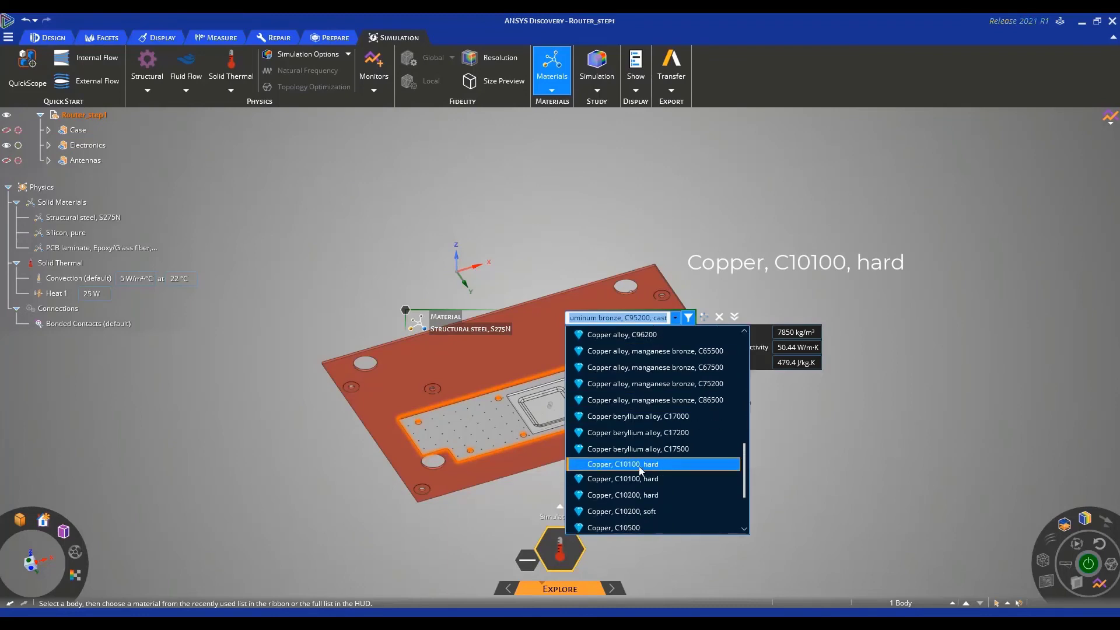
left_click(628, 464)
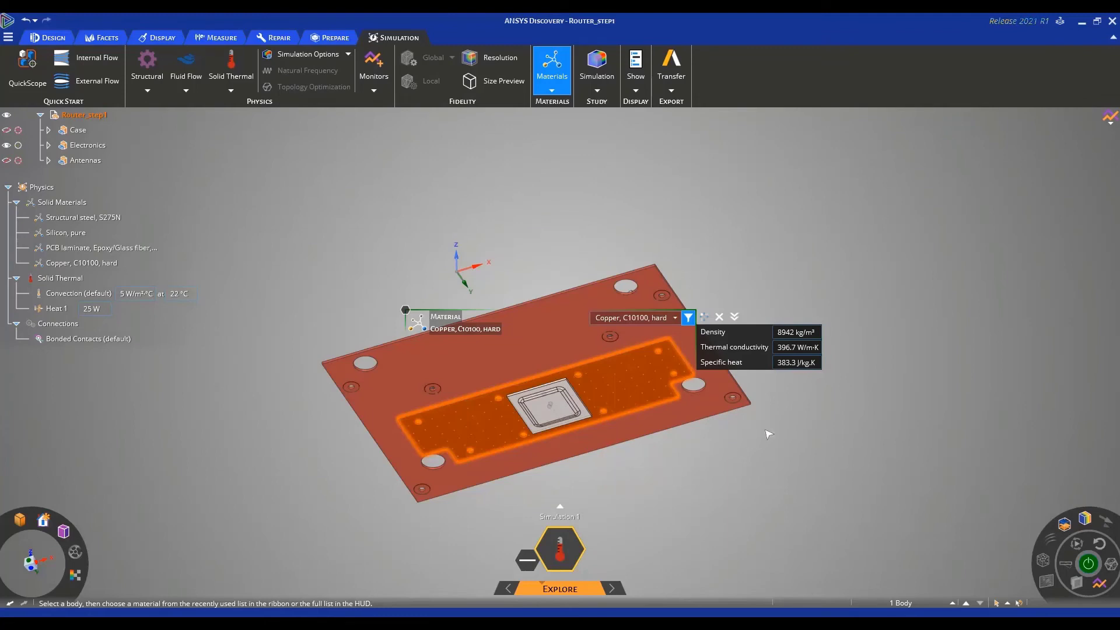
- Assign Aluminum alloy, wrought, 6061, T6 to the finned heat sink and leave the material assignment
middle_click_drag(768, 433, 772, 543)
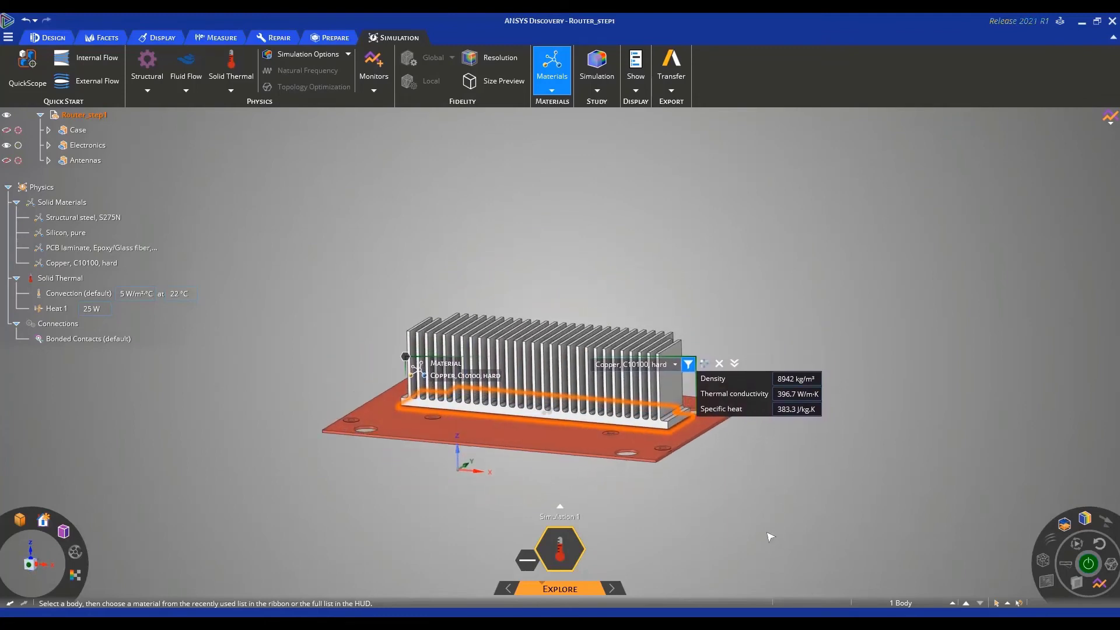
left_click(664, 396)
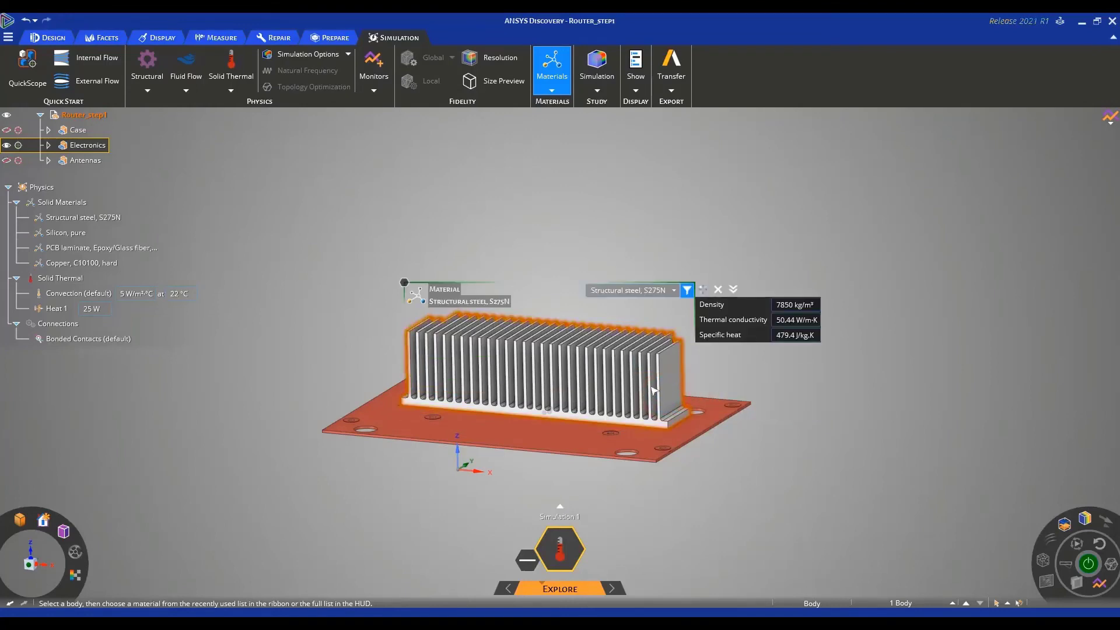
left_click(640, 290)
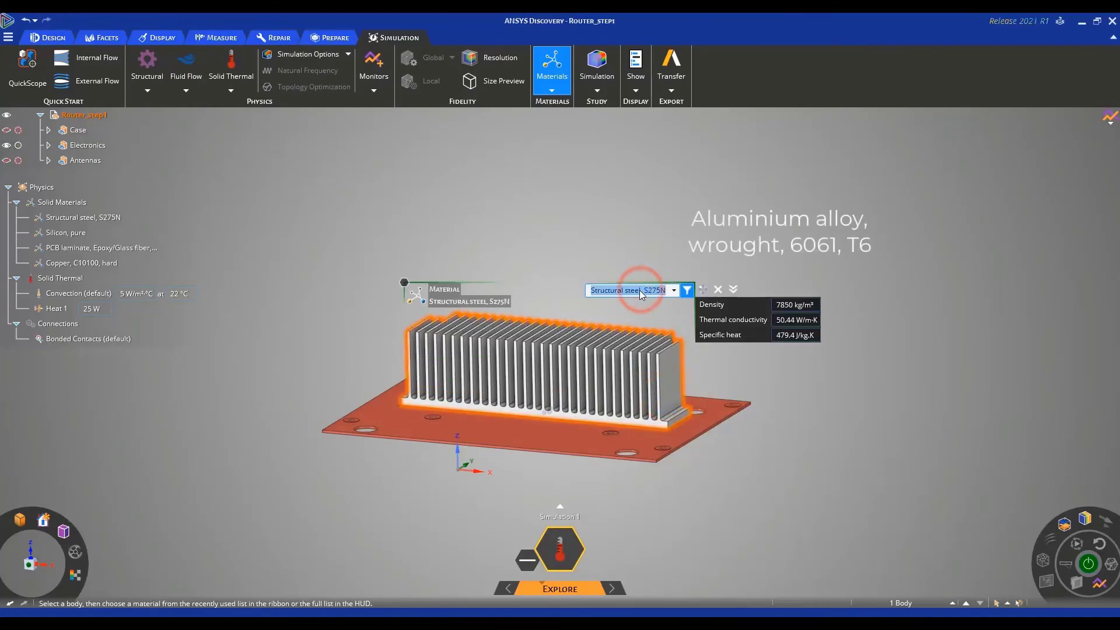
type("Alumina, 88%")
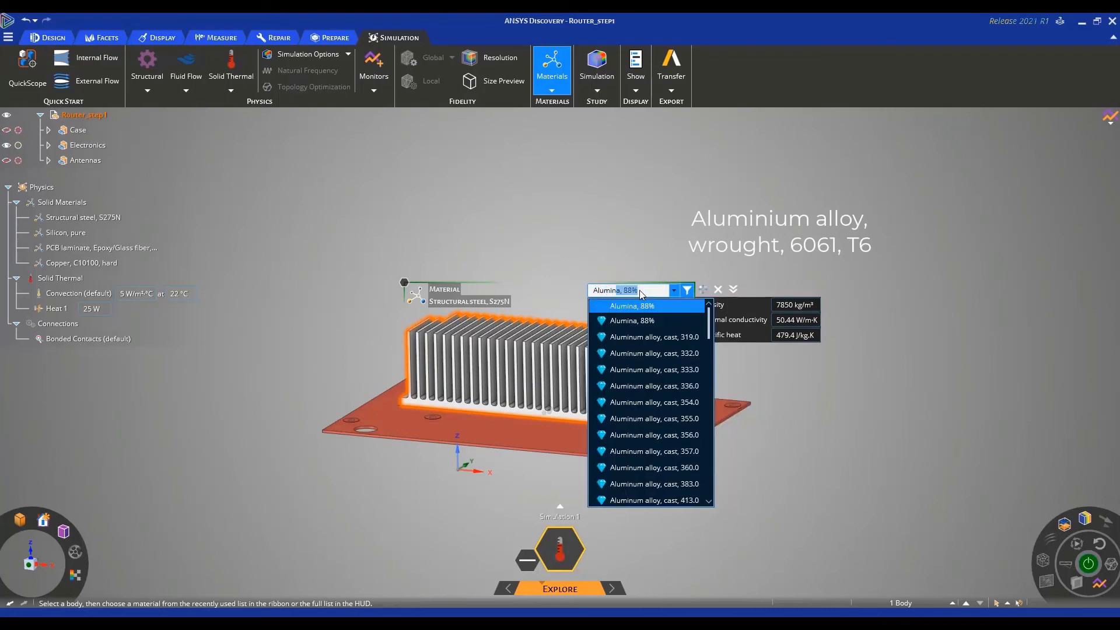
scroll(633, 427, "down", 2)
scroll(633, 427, "down", 10)
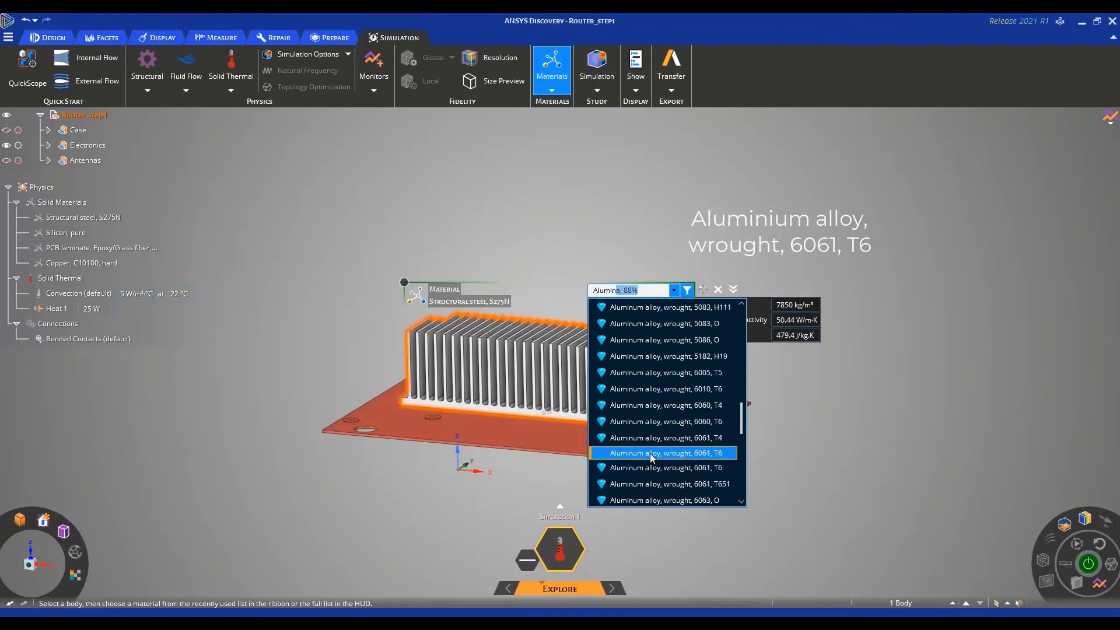
left_click(652, 454)
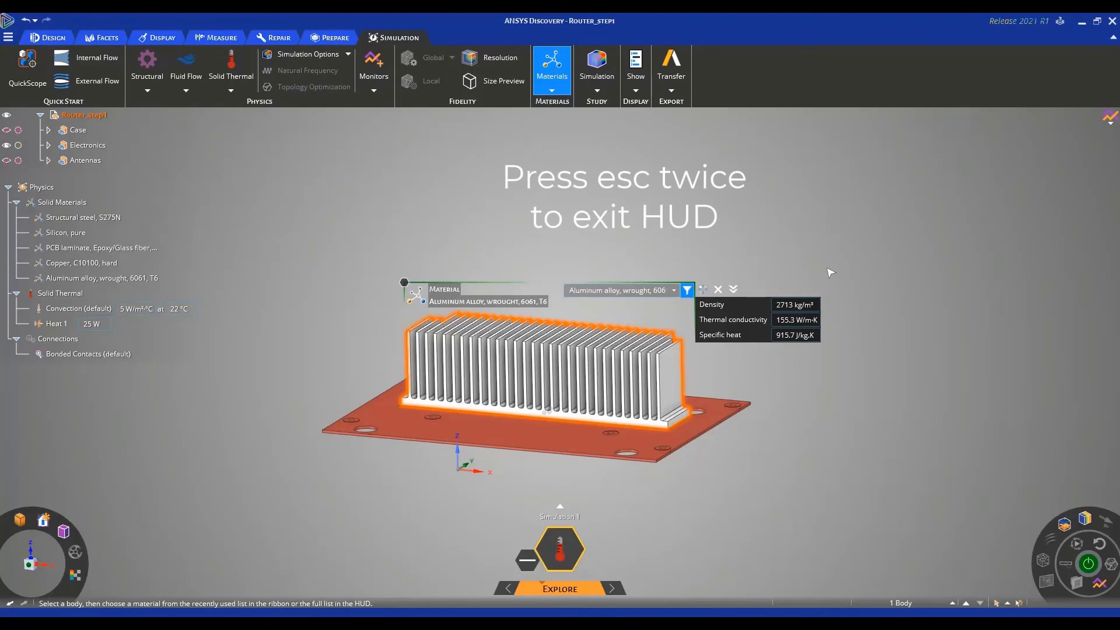
left_click(828, 264)
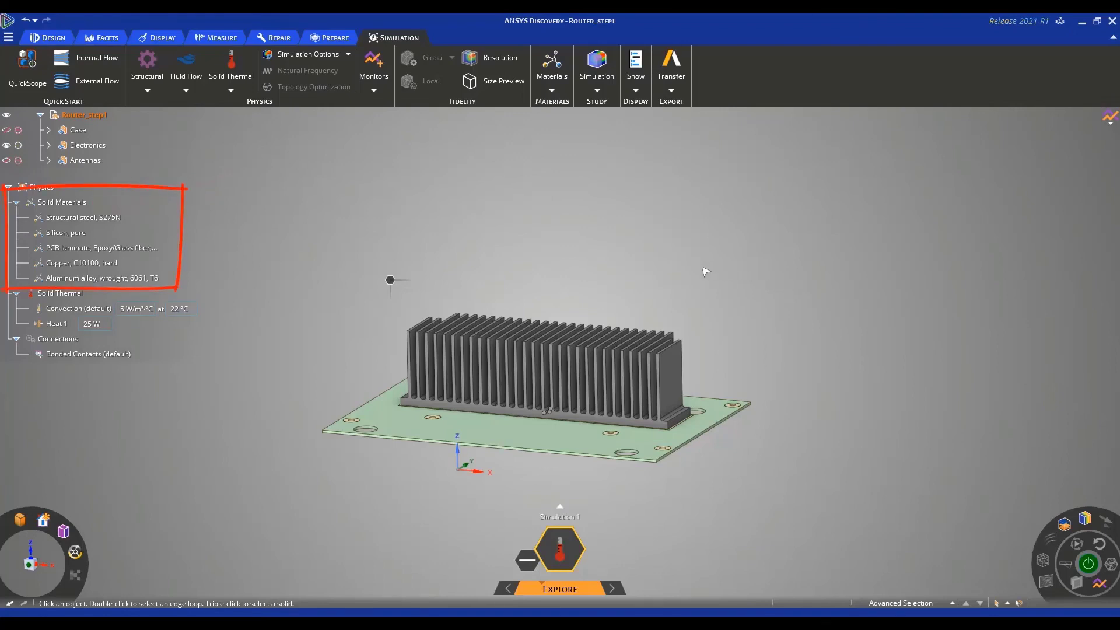
- Review which bodies carry each assigned material: silicon, PCB laminate, copper, aluminum alloy and structural steel
double_click(73, 233)
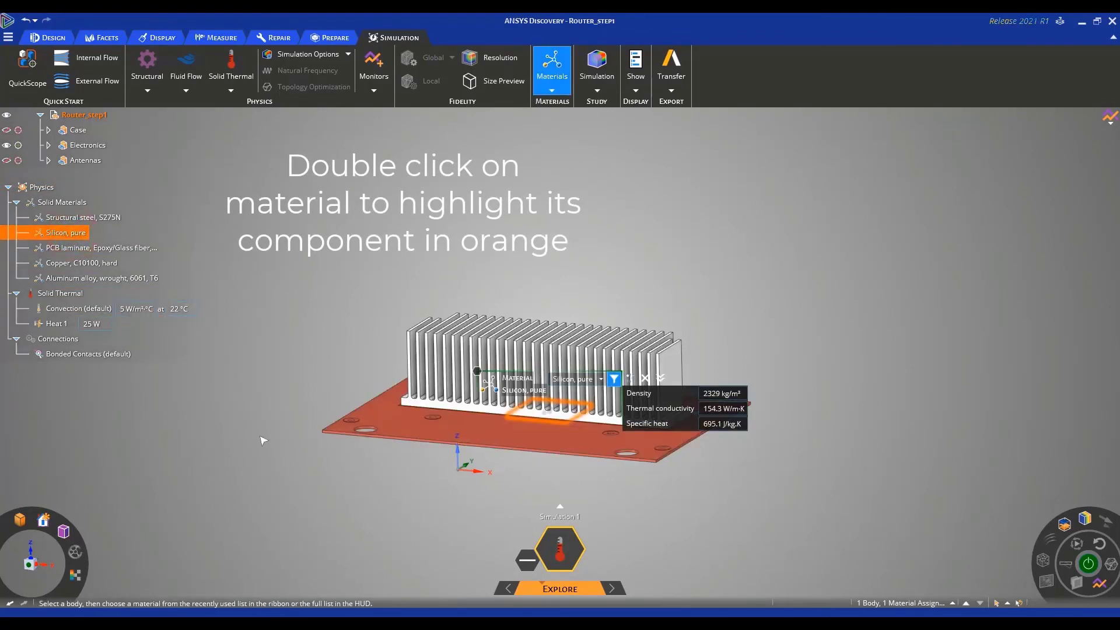
middle_click_drag(261, 441, 275, 358)
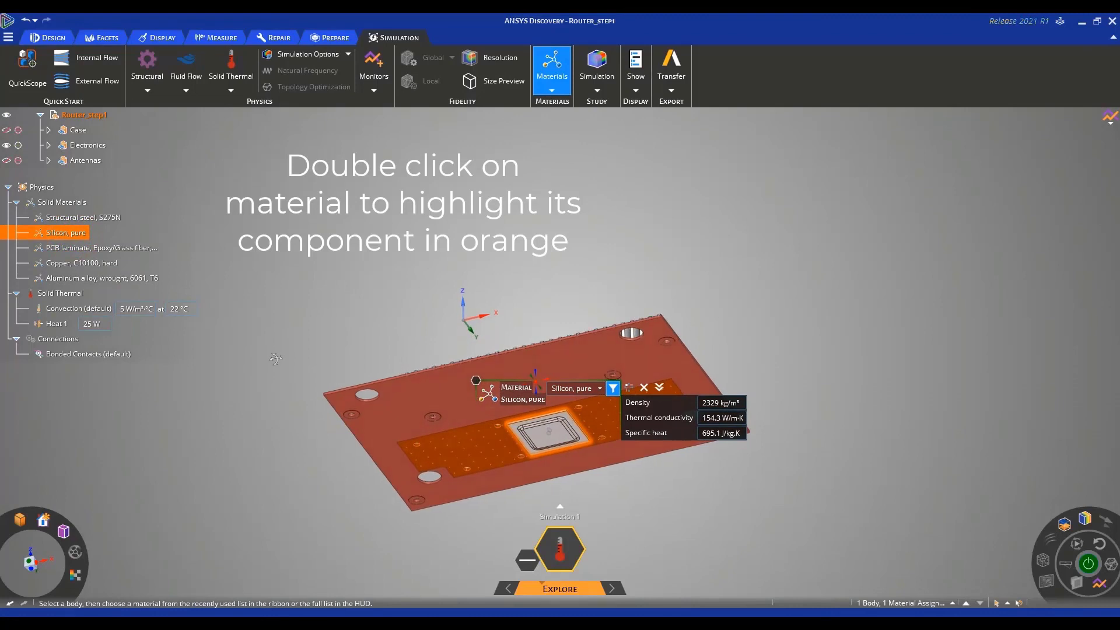
double_click(106, 250)
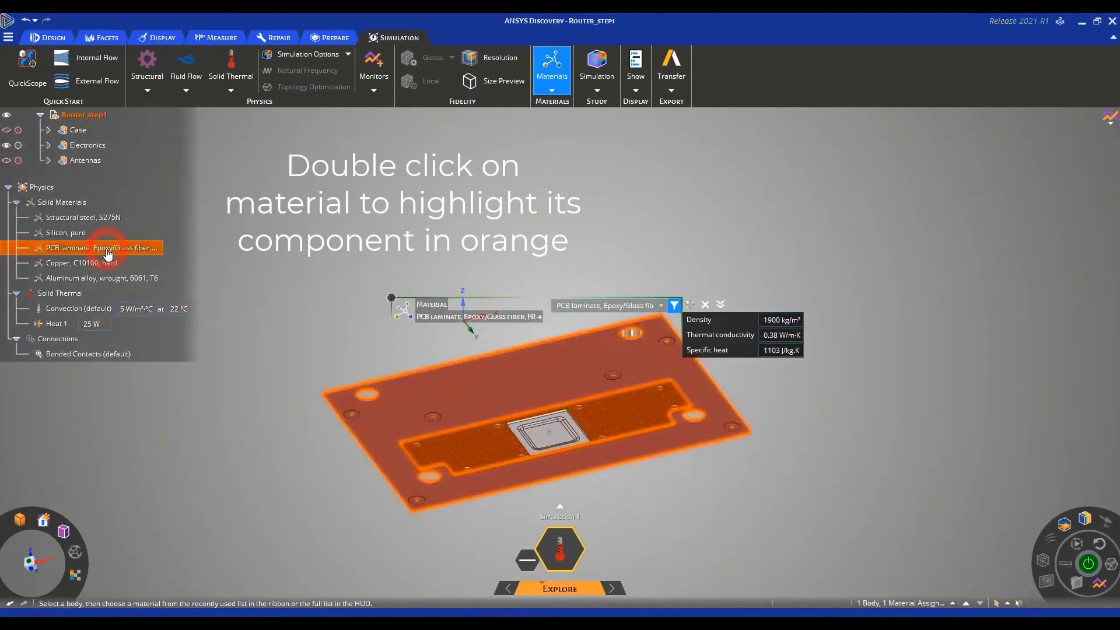
double_click(96, 262)
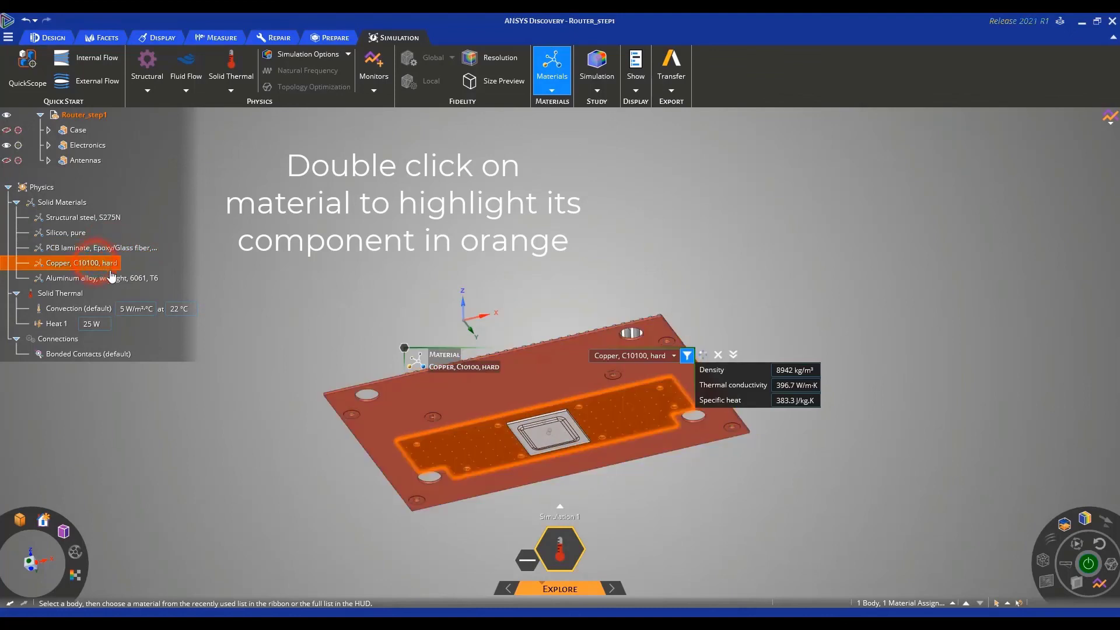
double_click(111, 277)
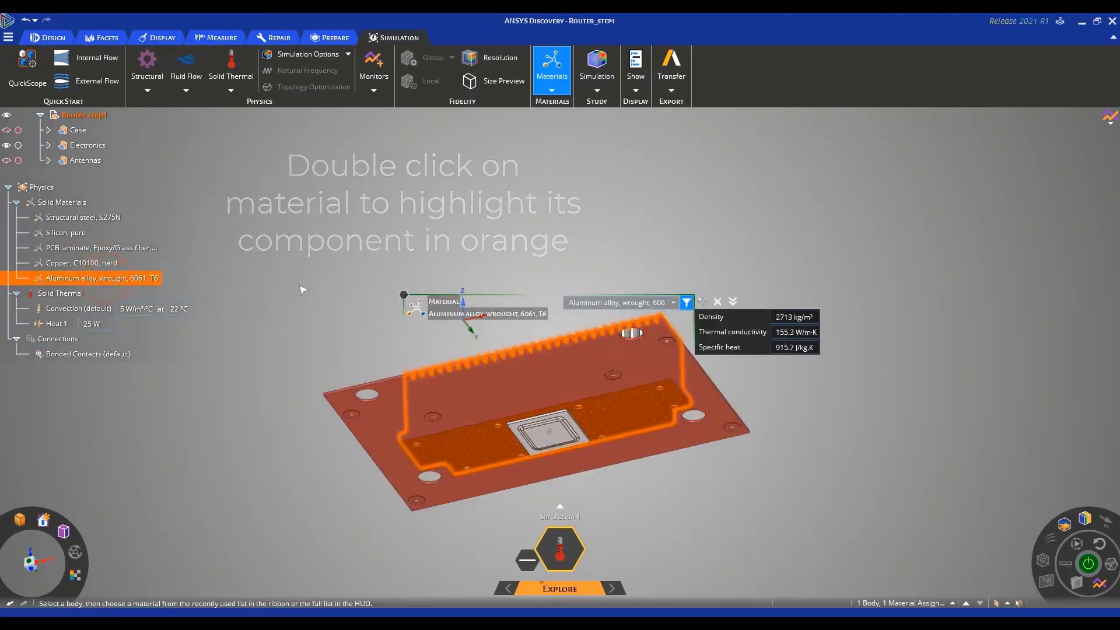
middle_click_drag(303, 290, 291, 408)
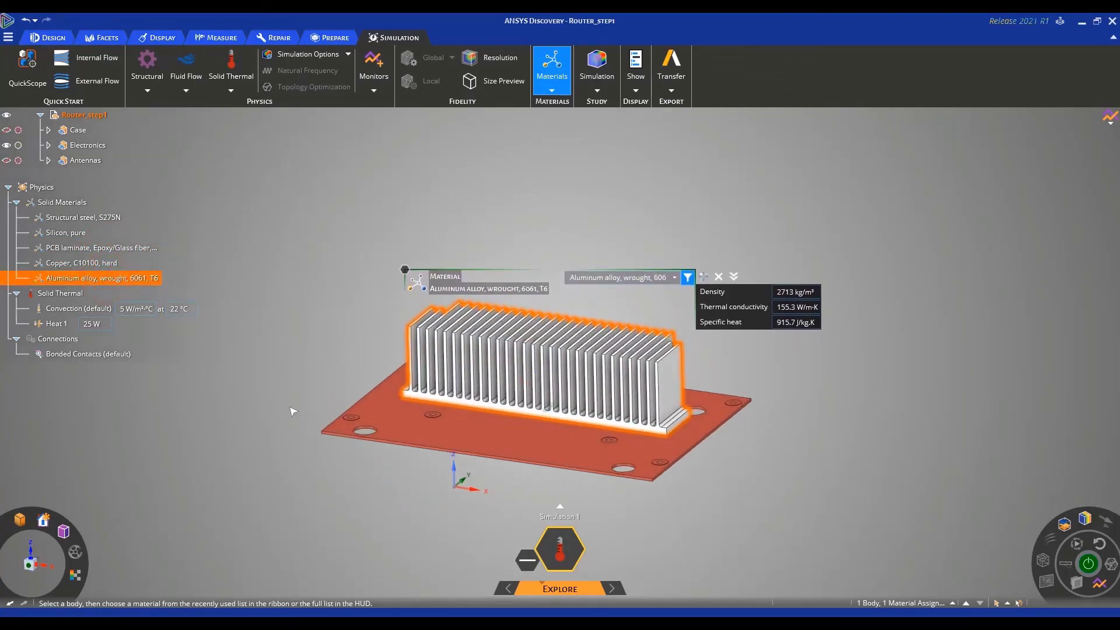
double_click(100, 220)
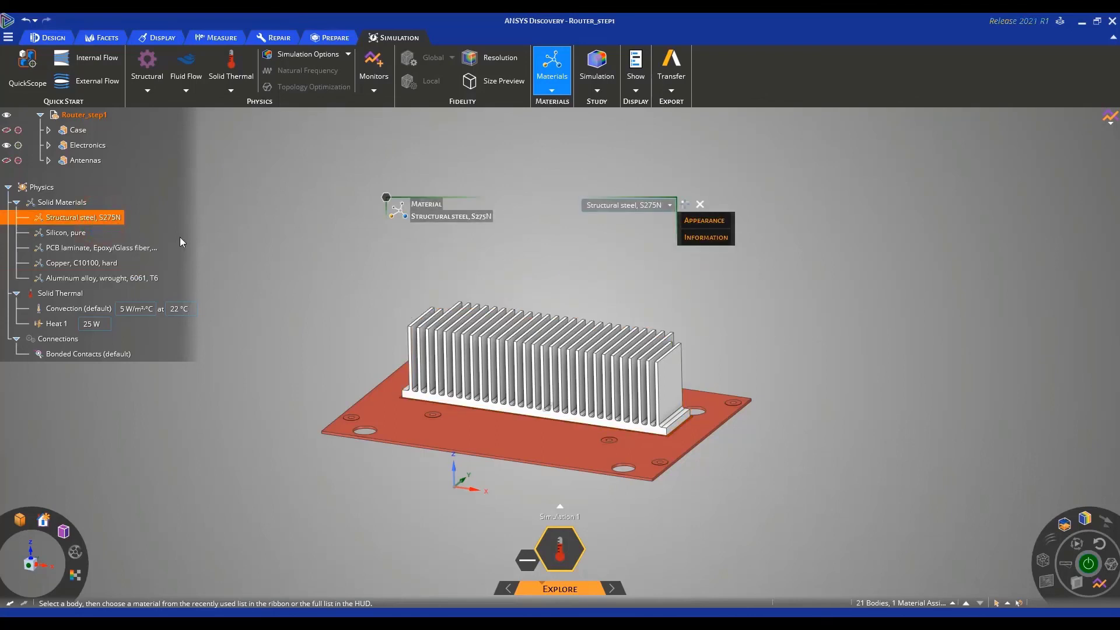
mouse_move(261, 331)
middle_mouse_down()
mouse_move(260, 232)
mouse_move(259, 343)
middle_mouse_up()
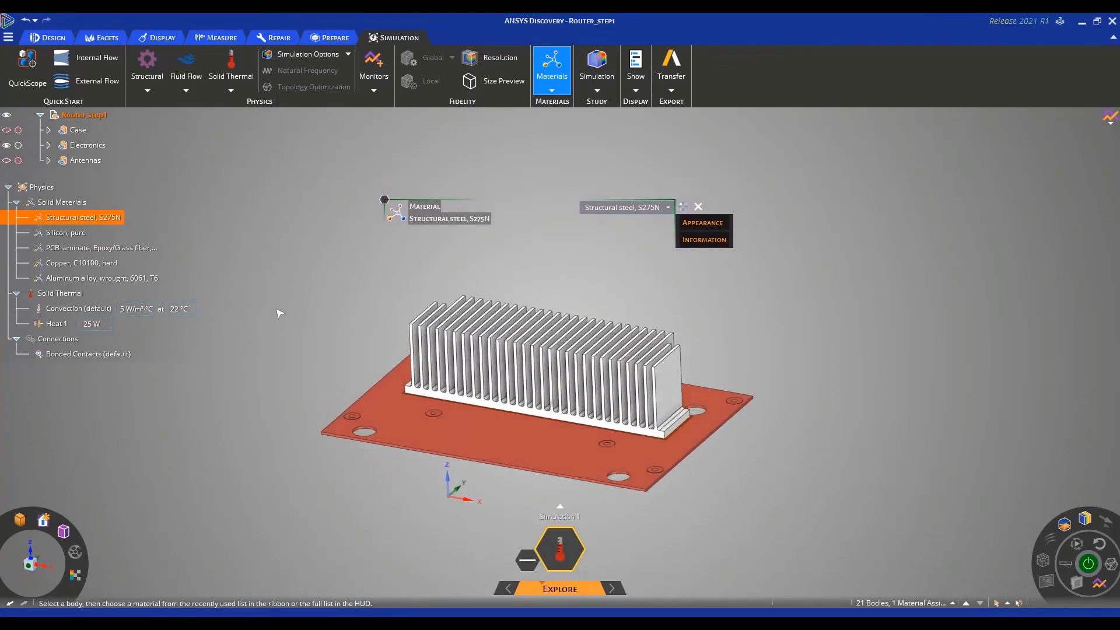